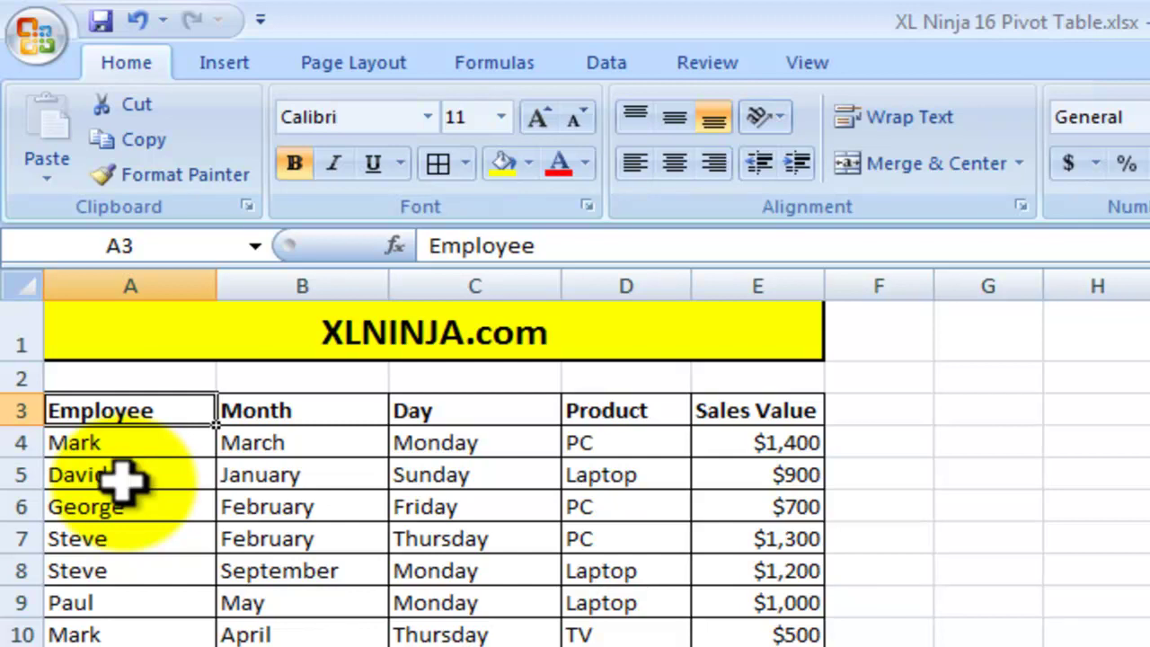
Step through the Employee header and first data row across to Sales Value, then return to A3
left_click(120, 474)
left_click(112, 415)
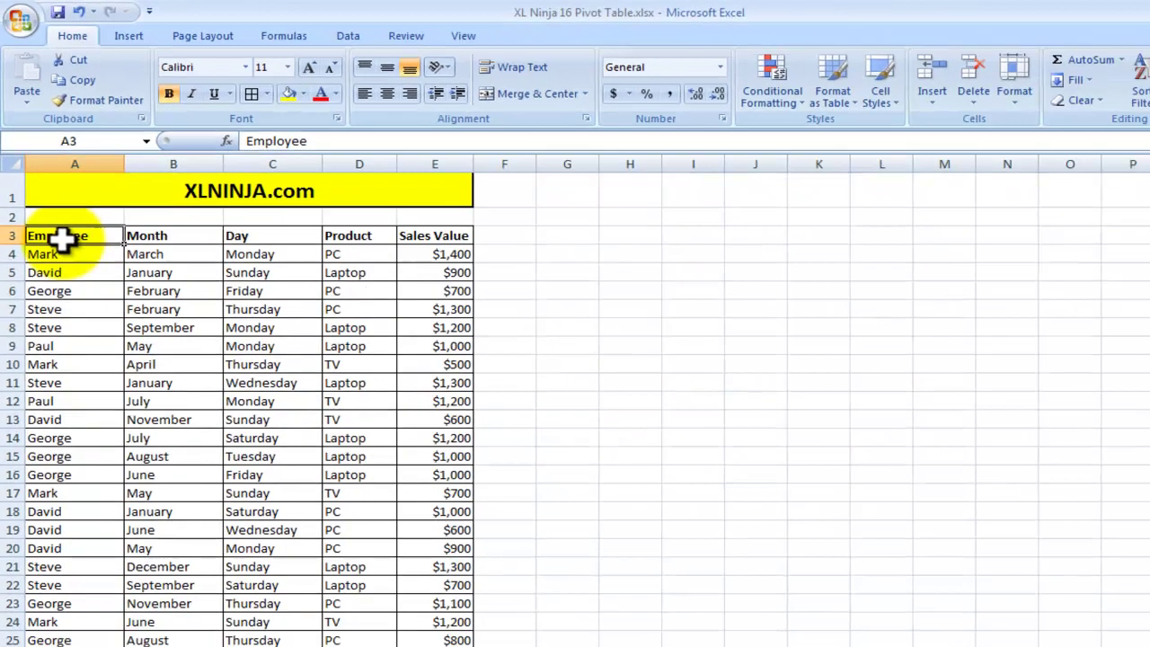
key("Down")
key("Down")
key("Down")
key("Down")
key("Down")
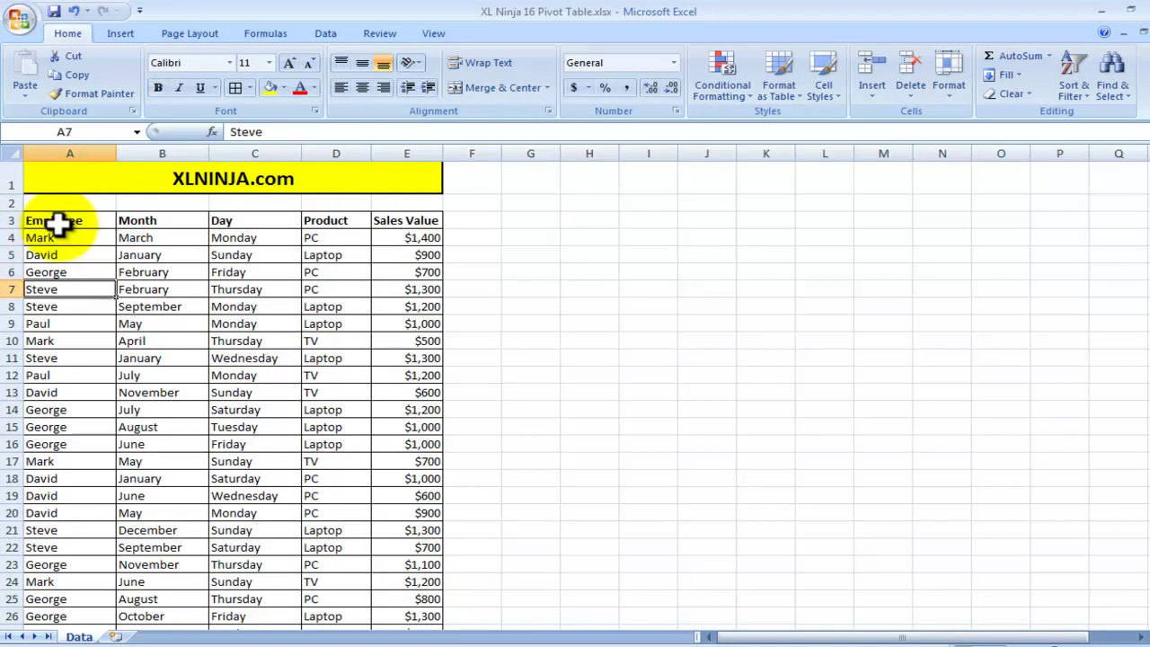
key("Up")
key("Up")
key("Up")
key("Up")
key("Up")
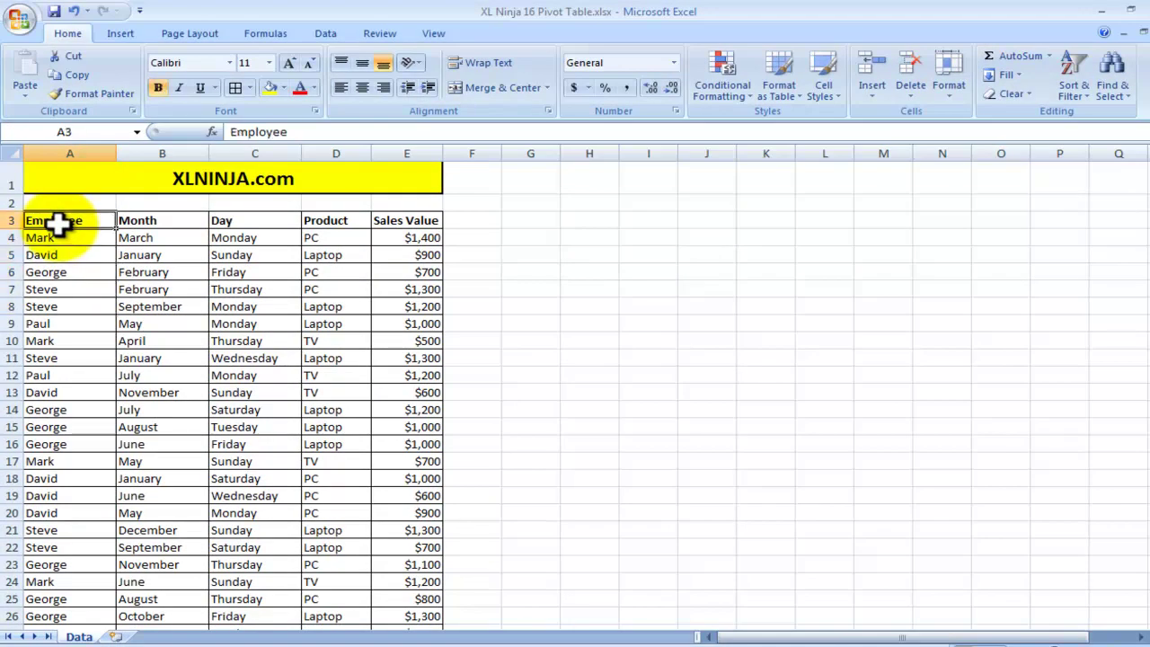
key("Down")
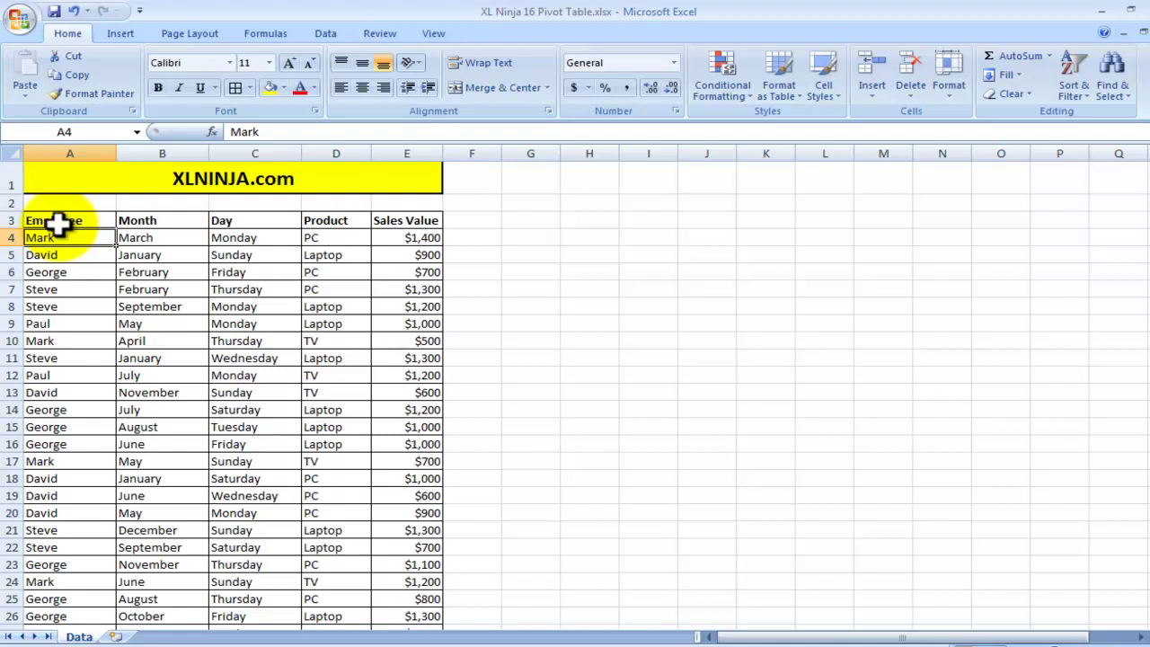
key("Right")
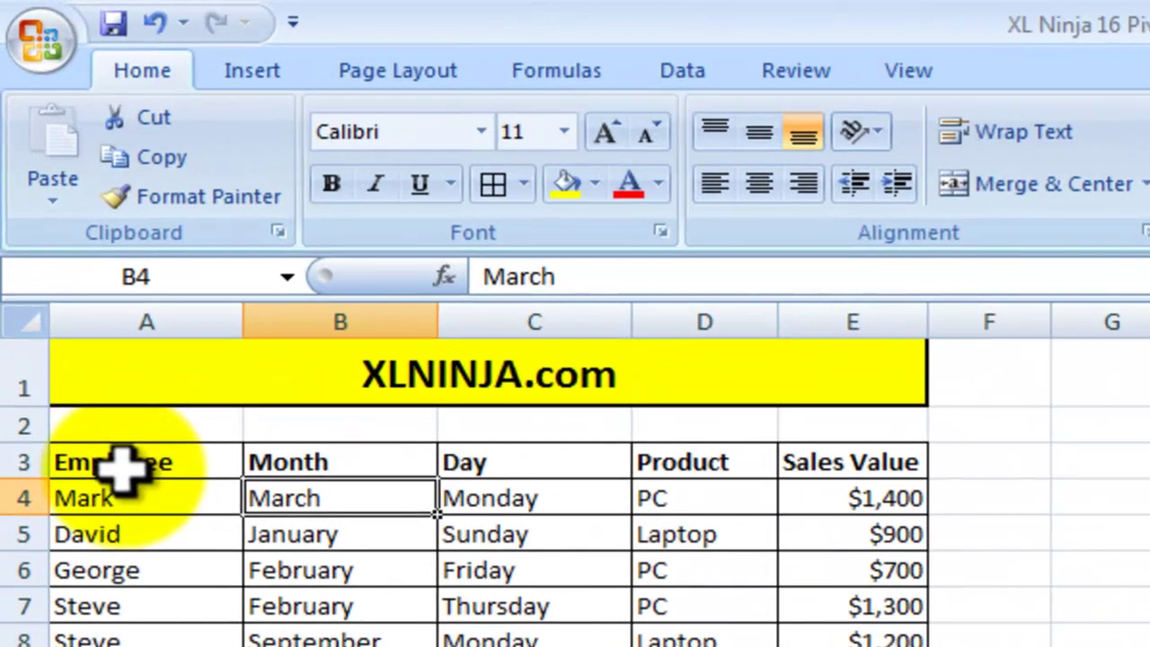
key("Right")
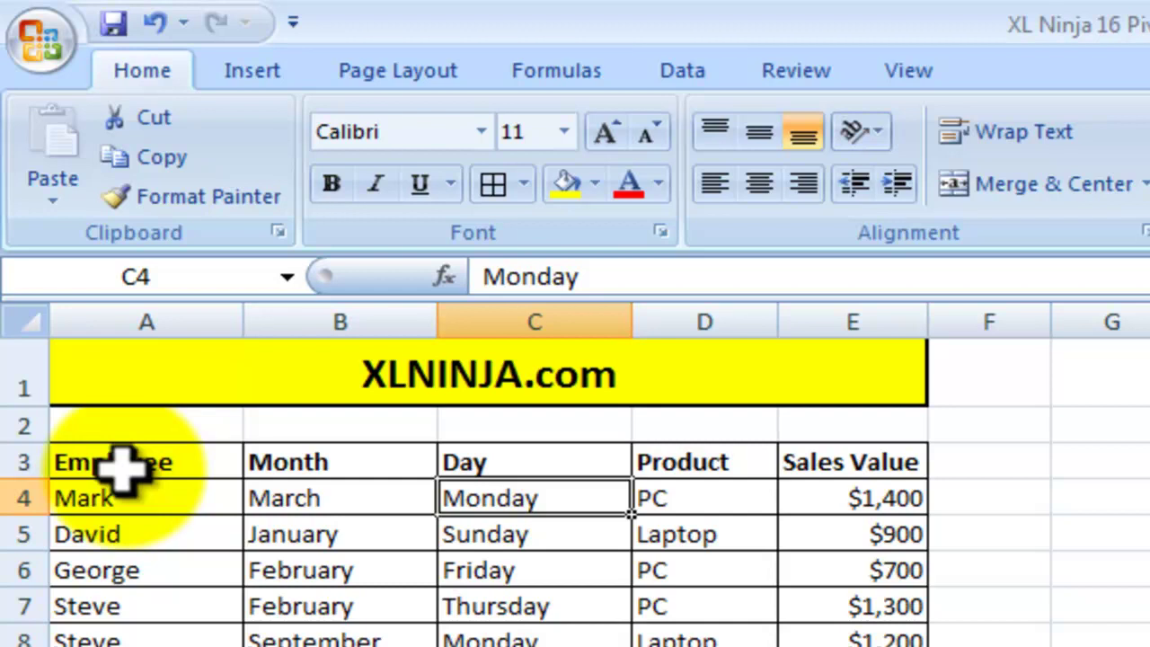
key("Right")
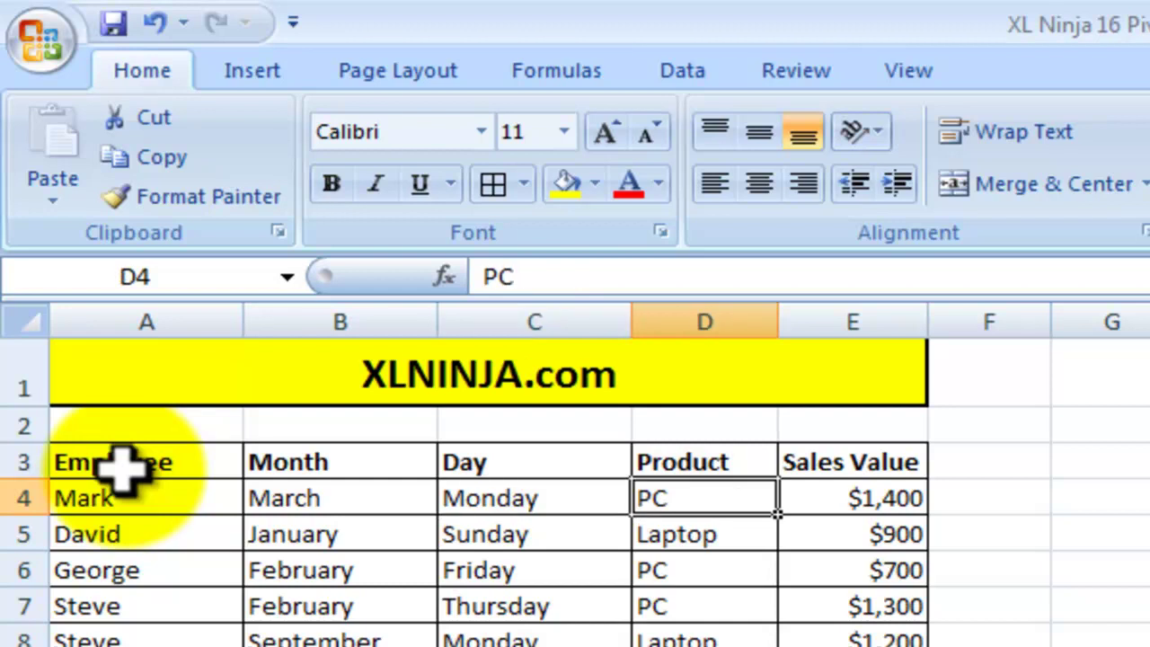
key("Right")
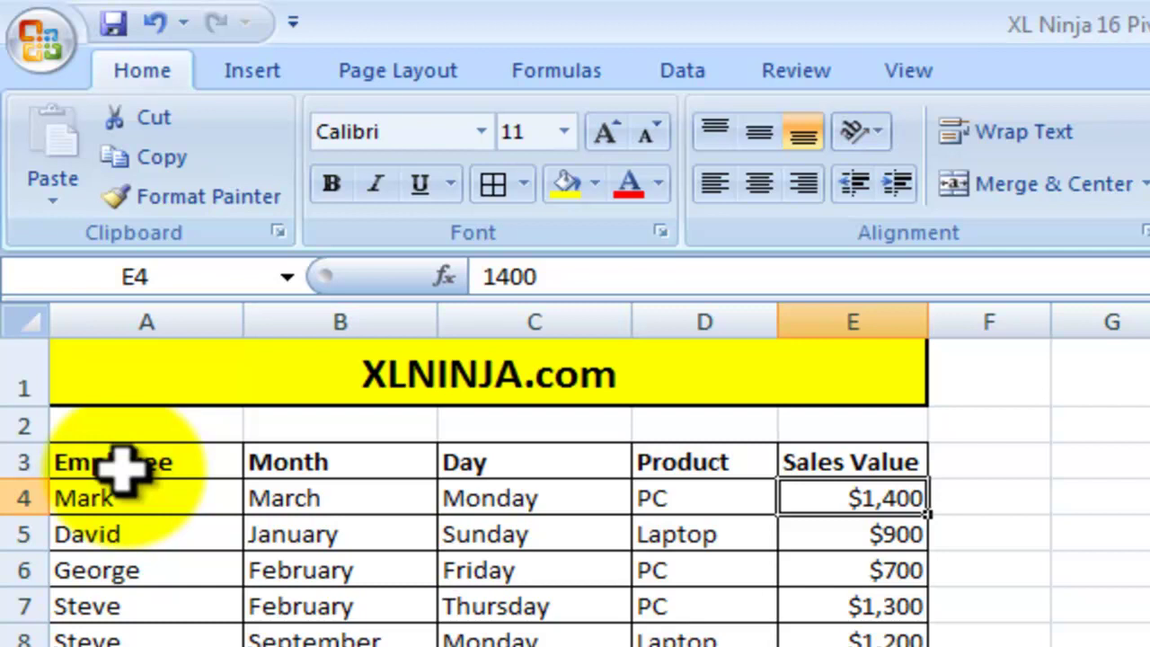
key("Down")
key("Down")
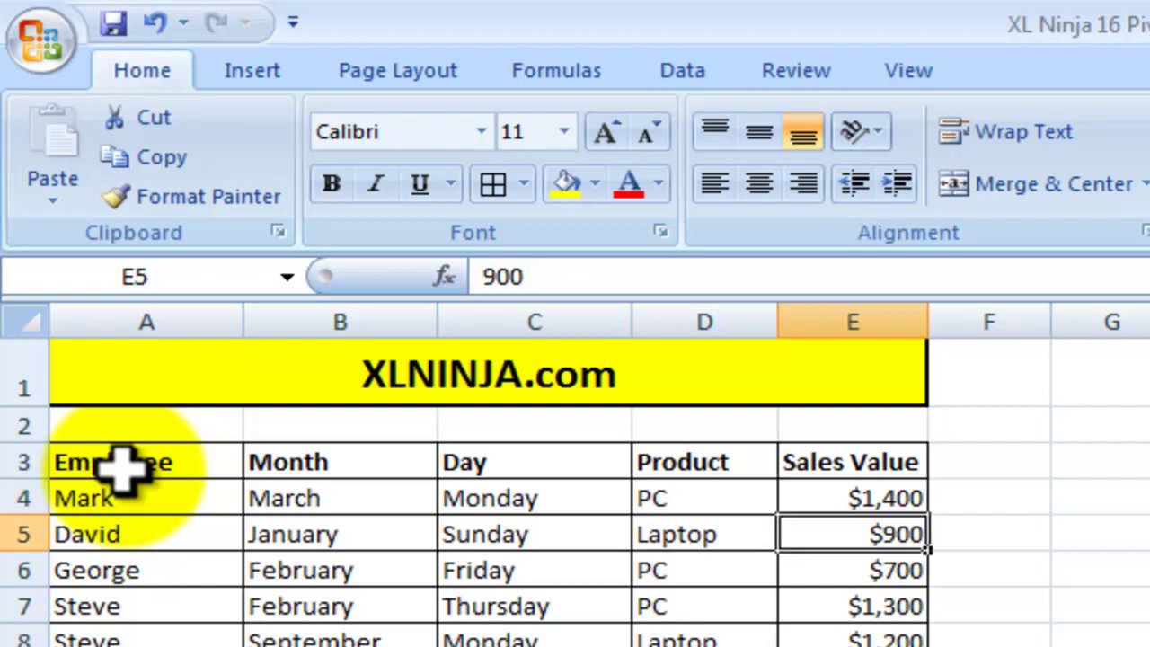
key("Up")
key("Up")
key("Up")
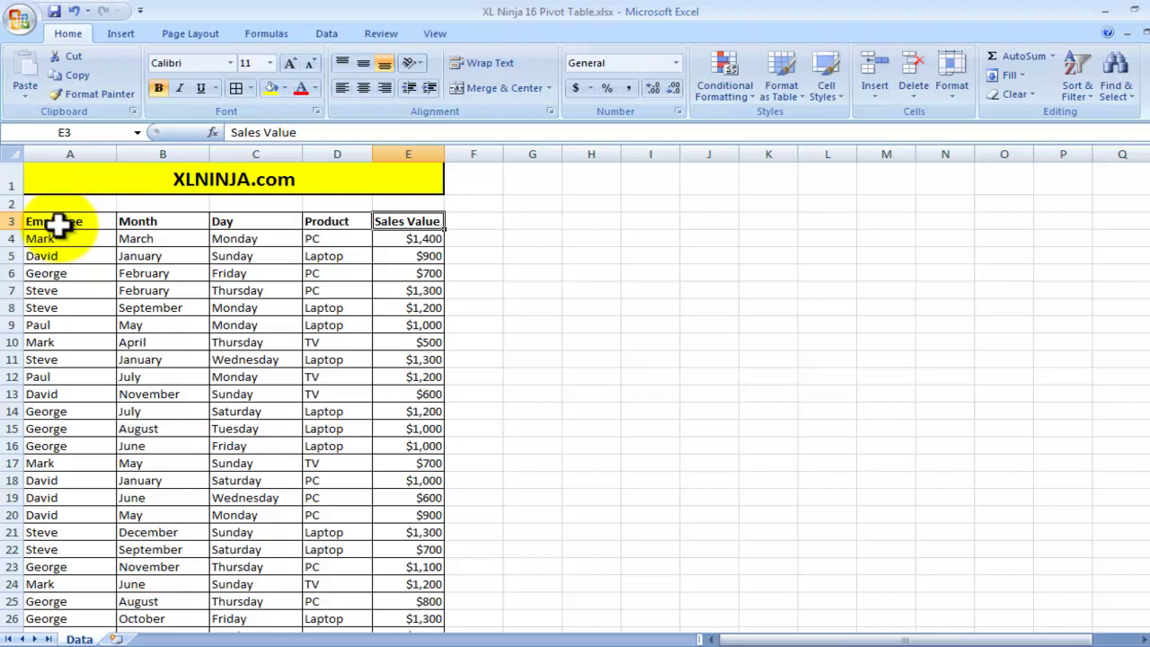
key("Left")
key("Left")
key("Left")
key("Left")
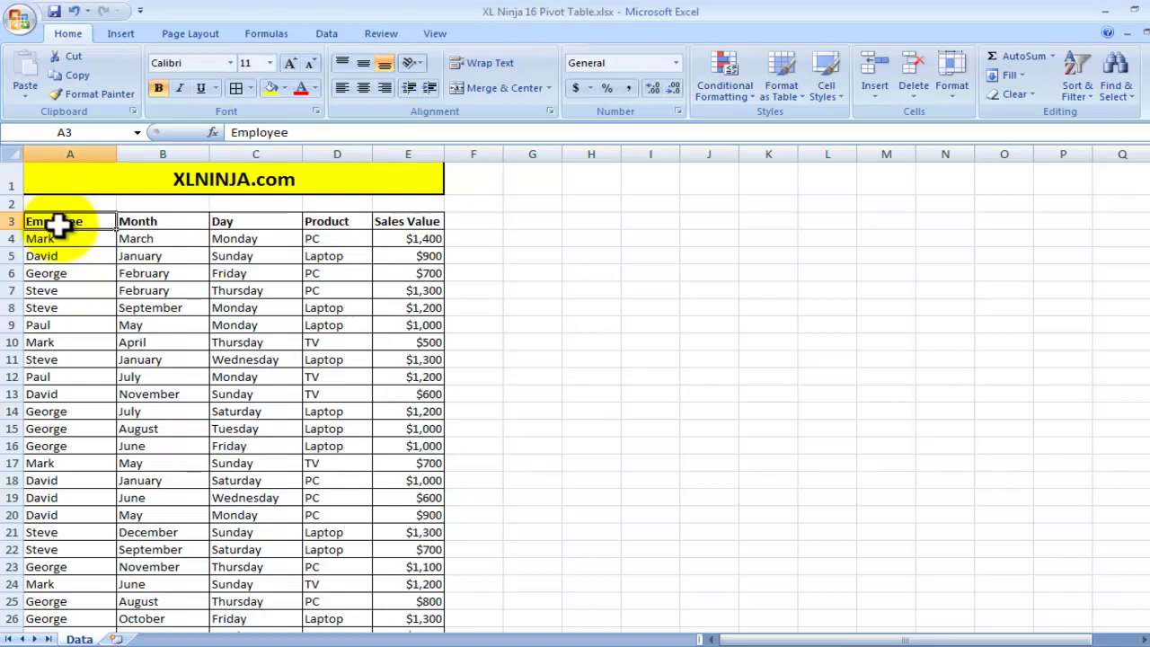
Select the top few entries of the Employee, Month, Day, Product and Sales Value columns
left_click_drag(57, 222, 52, 273)
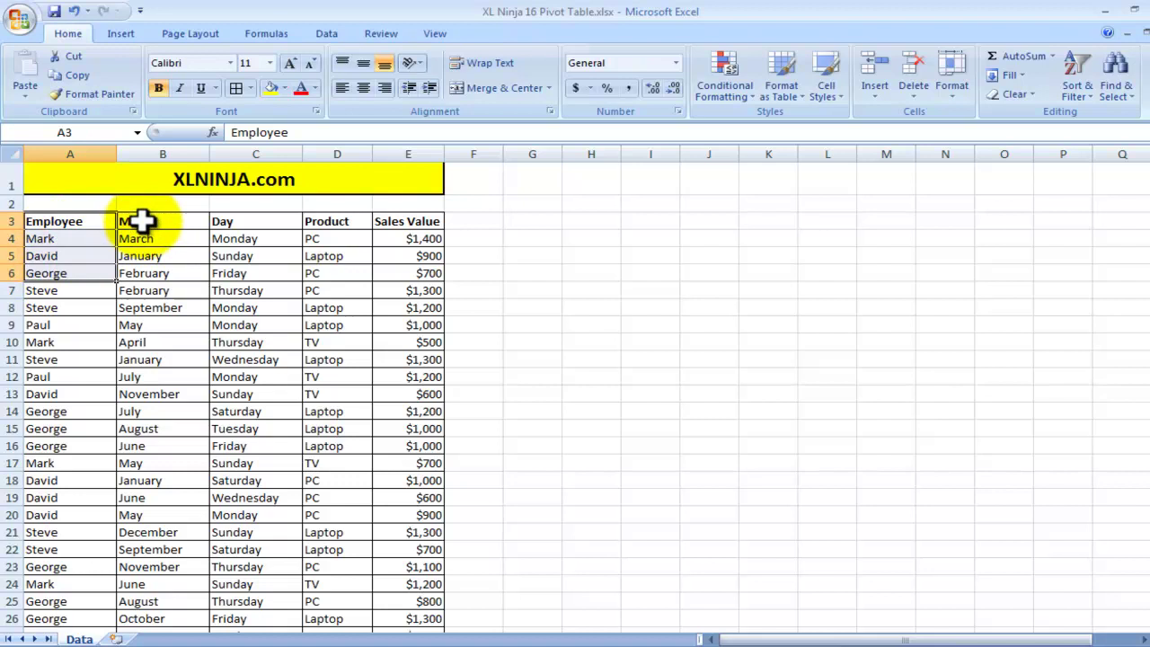
left_click_drag(142, 221, 146, 267)
left_click_drag(80, 224, 79, 278)
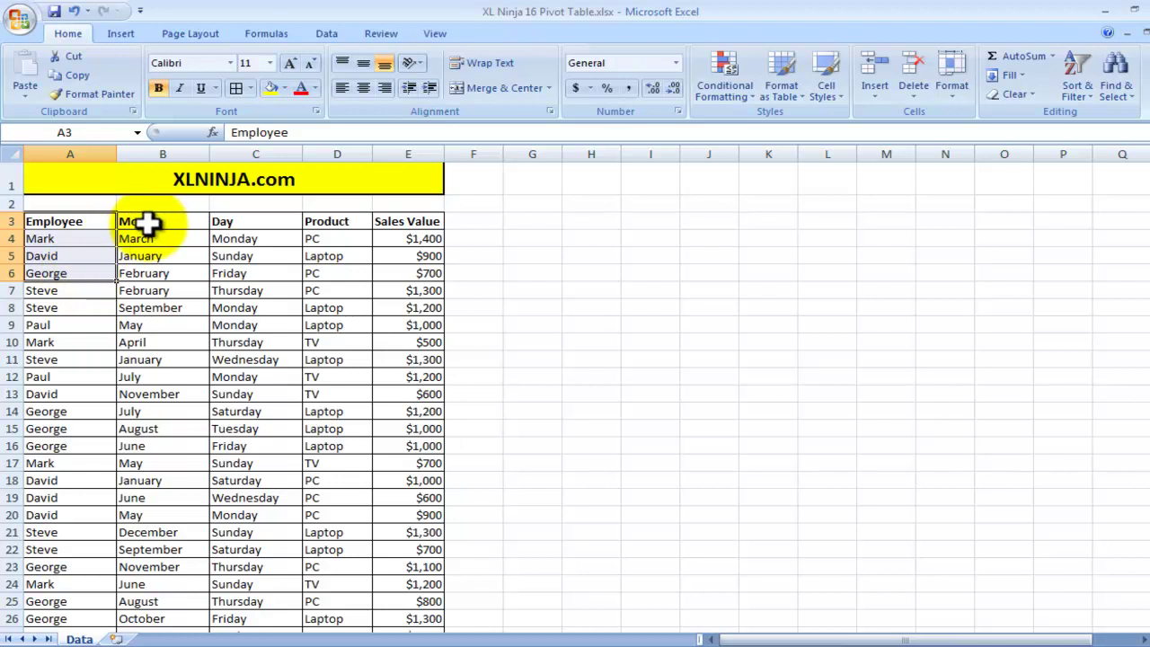
left_click_drag(149, 223, 149, 274)
left_click_drag(87, 225, 94, 273)
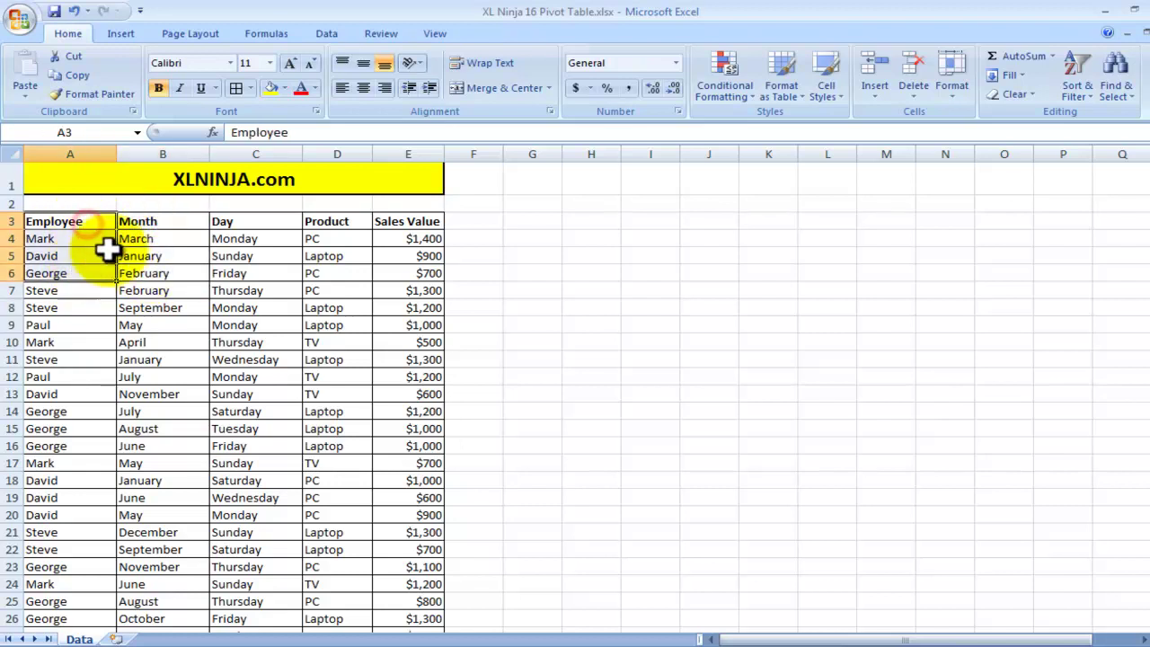
left_click_drag(135, 223, 148, 274)
left_click_drag(237, 223, 241, 273)
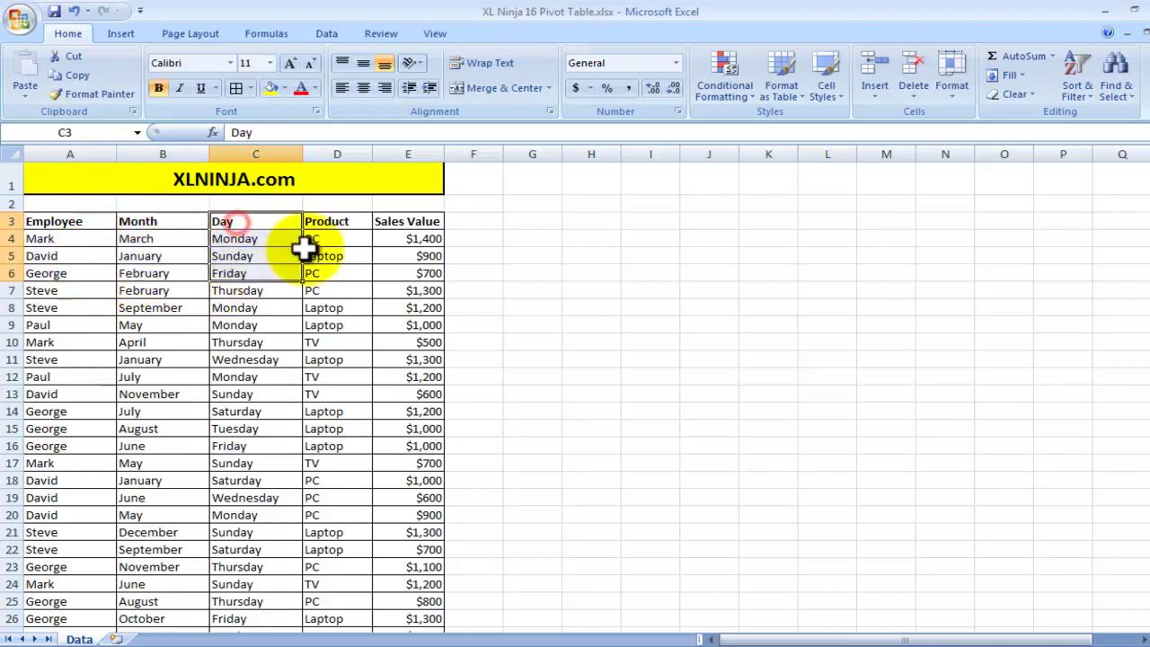
left_click_drag(345, 227, 344, 273)
left_click_drag(409, 224, 409, 273)
Jump between the top and the last row of the data to check the table's extent
left_click(79, 240)
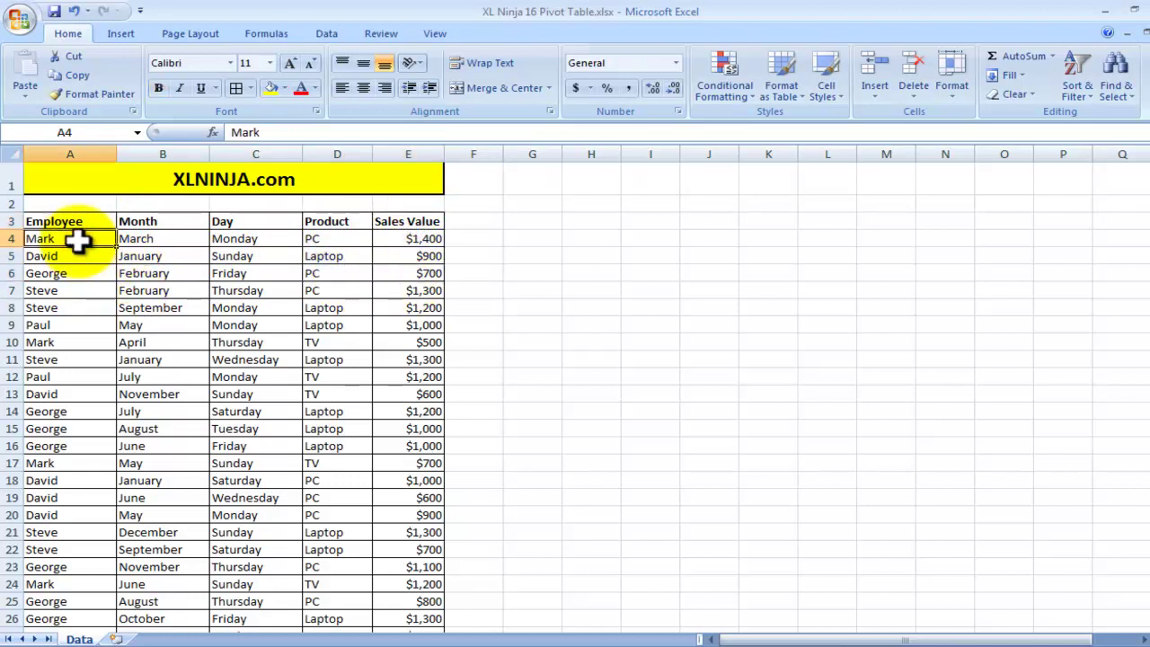
key("ctrl+Down")
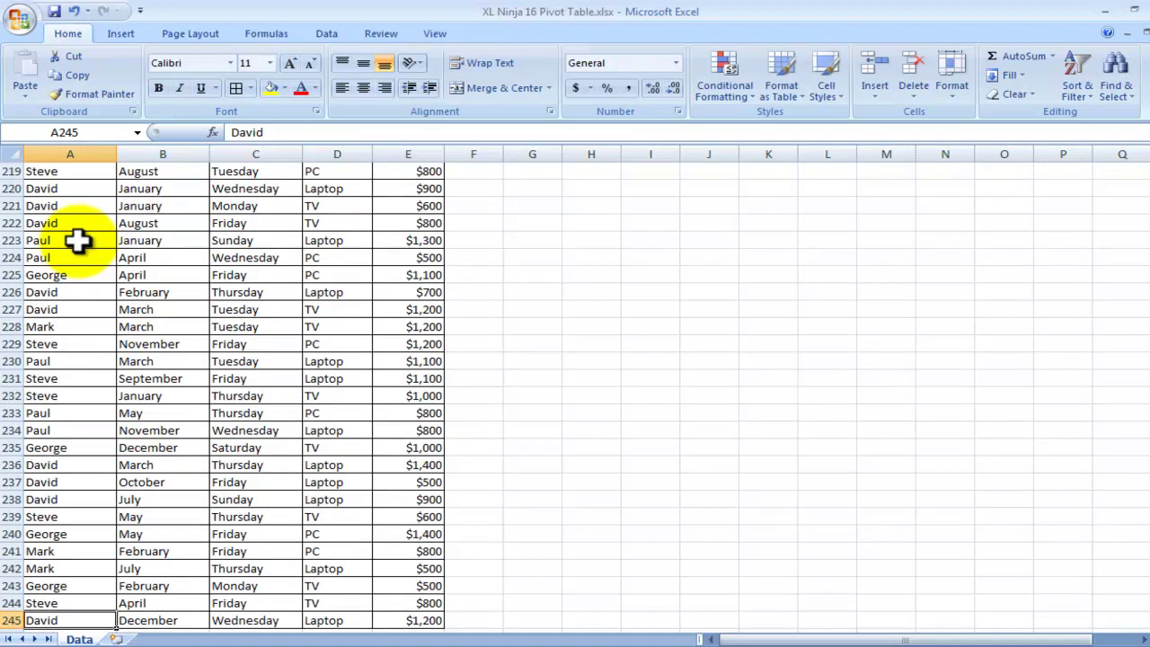
key("ctrl+Up")
key("ctrl+Up")
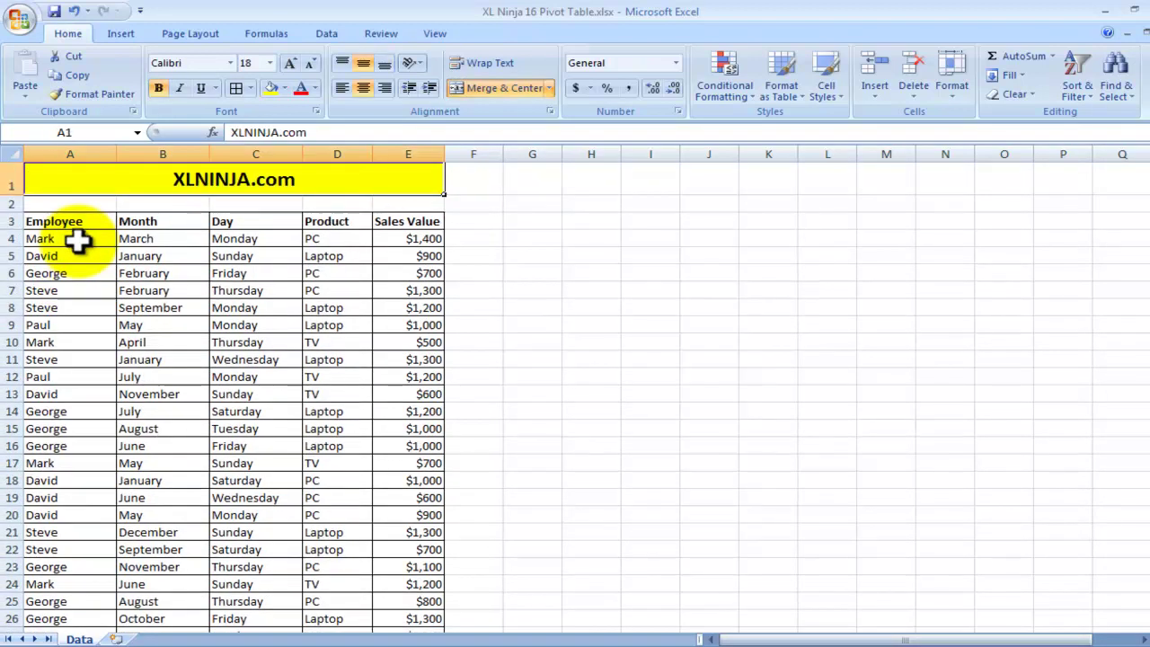
key("ctrl+Down")
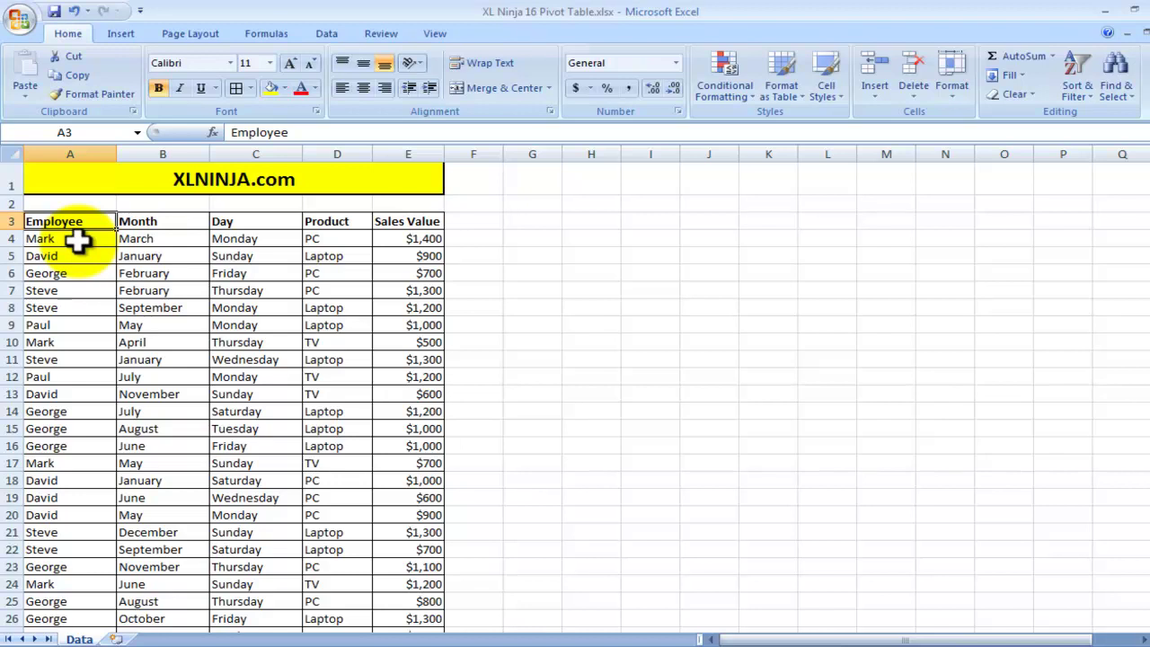
Select the full range A3:E245 and open the Insert PivotTable dropdown
key("ctrl+shift+Right")
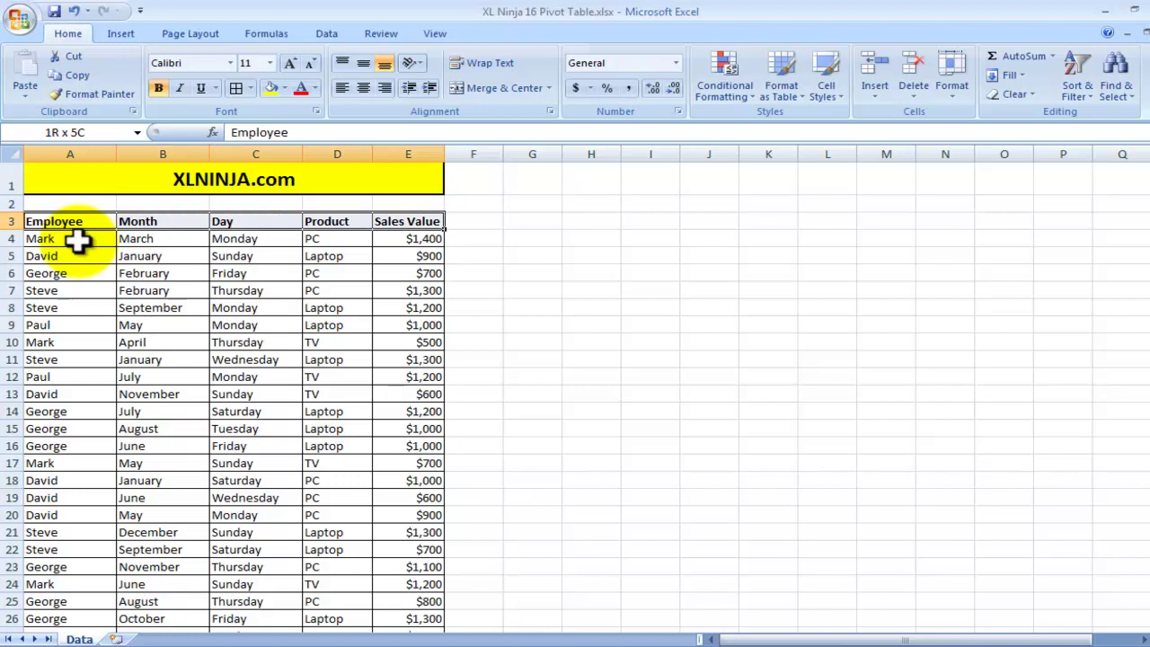
key("ctrl+shift+Down")
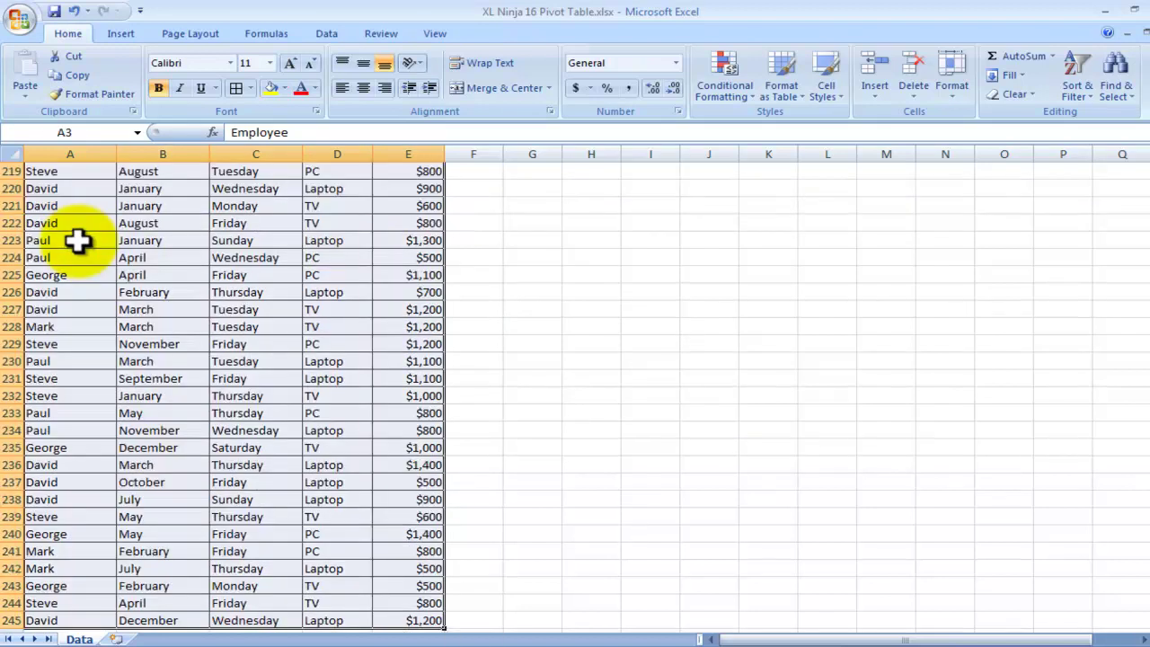
scroll(134, 329, "up", 14)
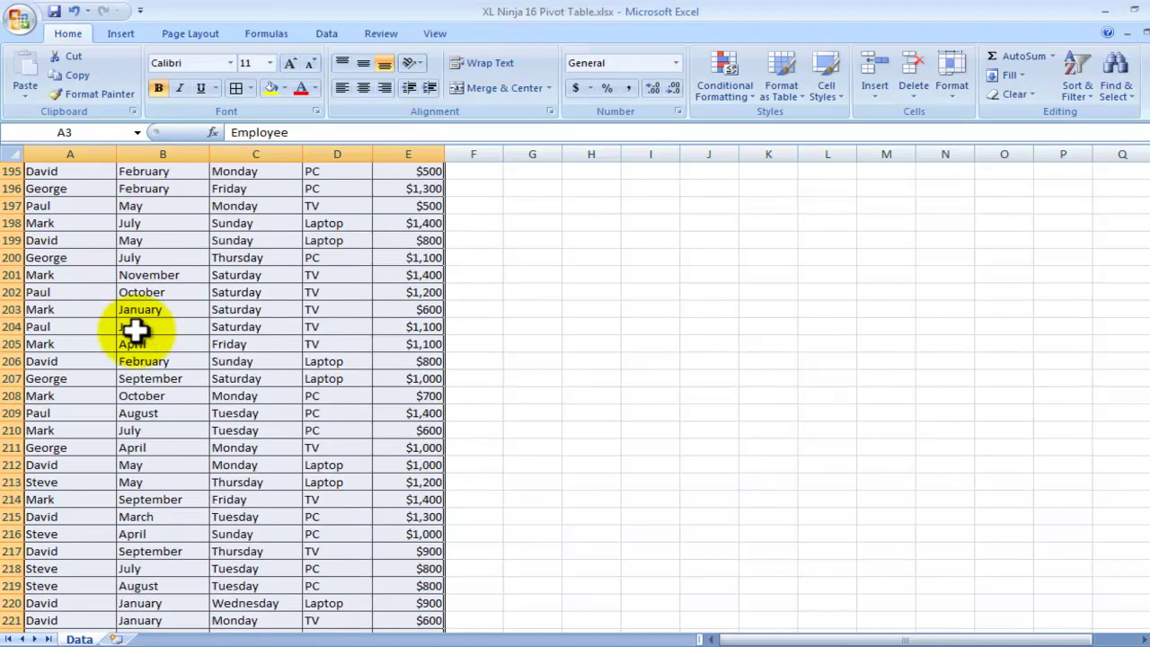
left_click_drag(1145, 451, 1147, 193)
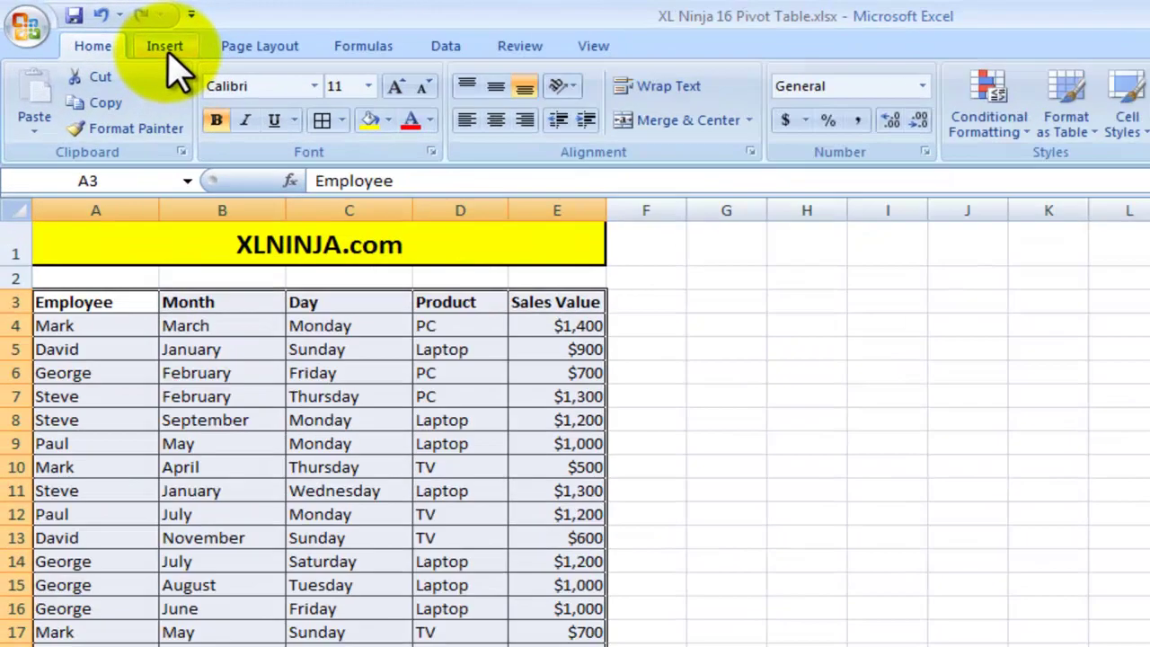
left_click(122, 36)
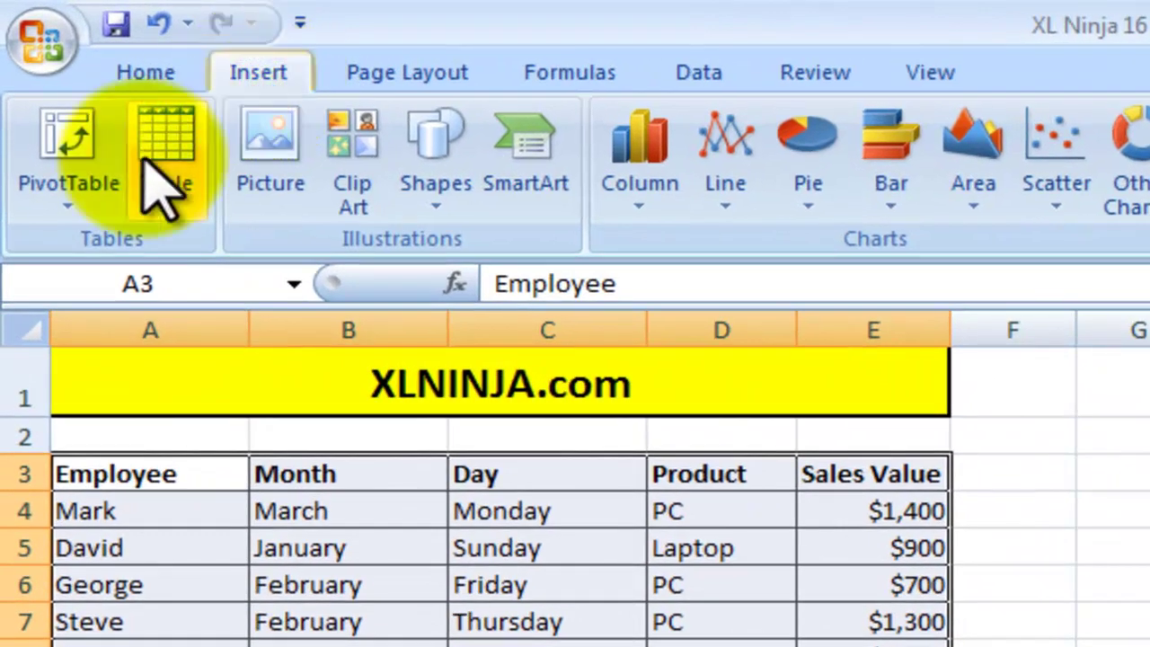
left_click(72, 205)
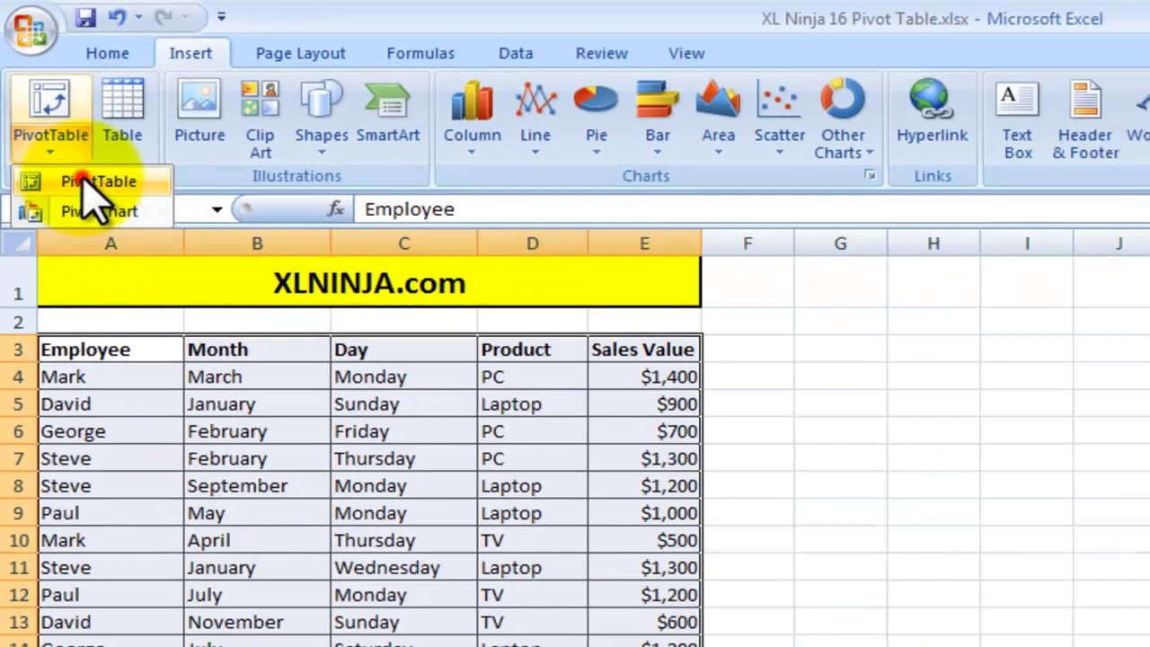
Create PivotTable2 from Data!$A$3:$E$245 on a new worksheet, Sheet6
left_click(117, 245)
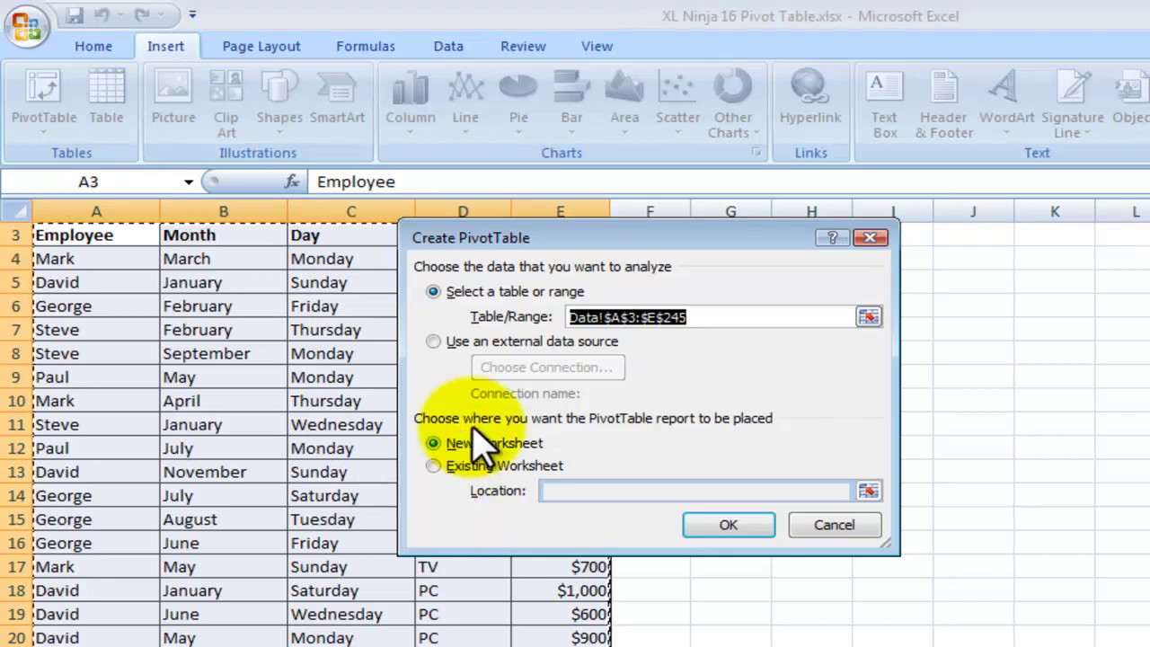
left_click_drag(626, 237, 1133, 242)
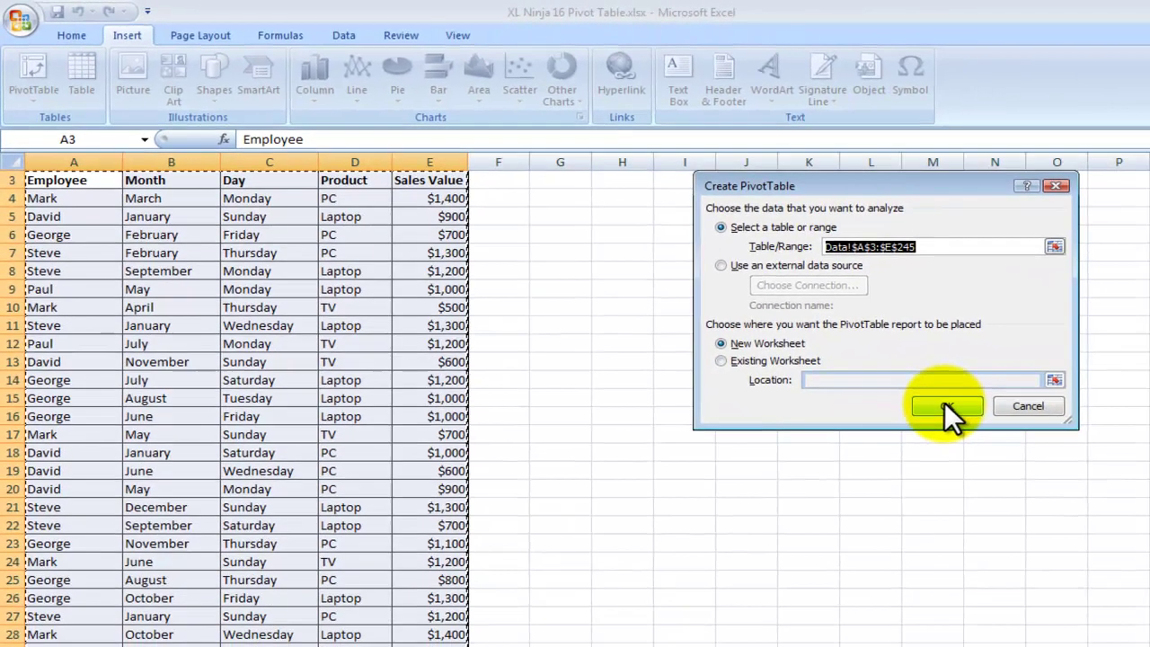
left_click(945, 404)
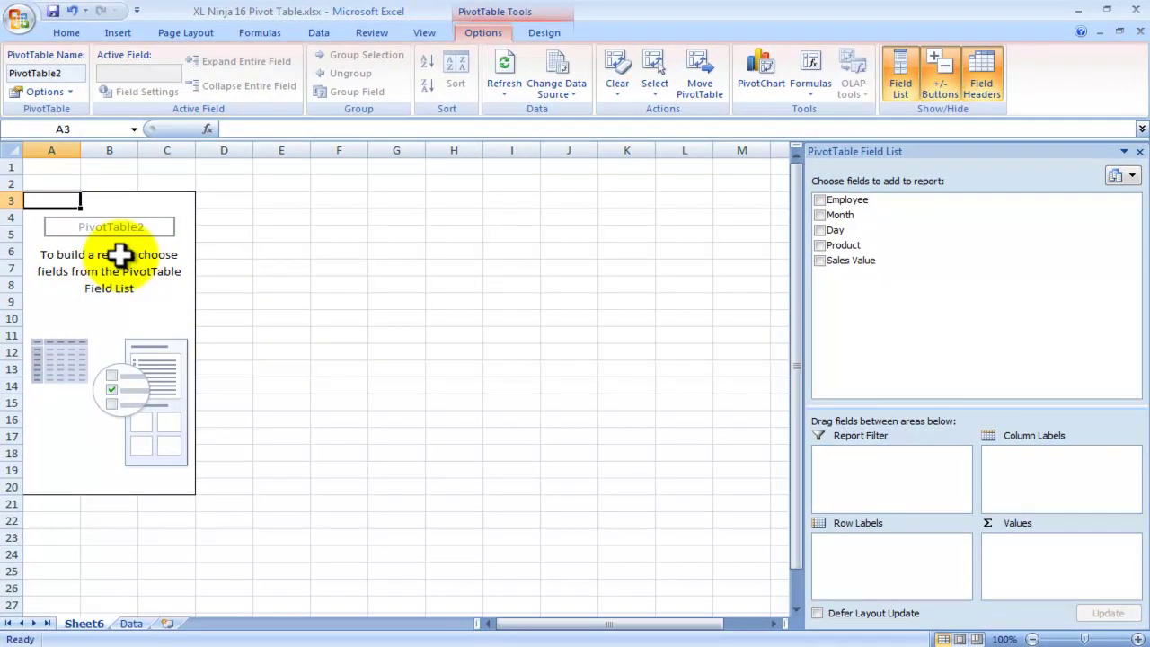
Widen the PivotTable Field List pane and review the pivot's Design and Options commands
left_click(120, 282)
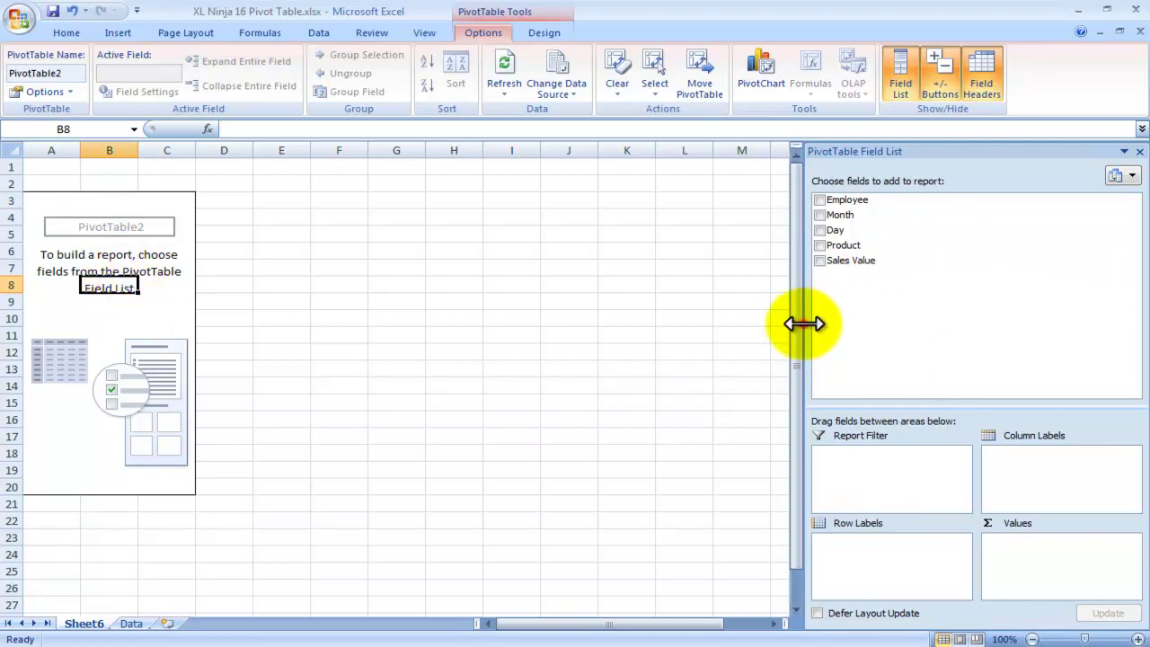
left_click_drag(801, 325, 670, 328)
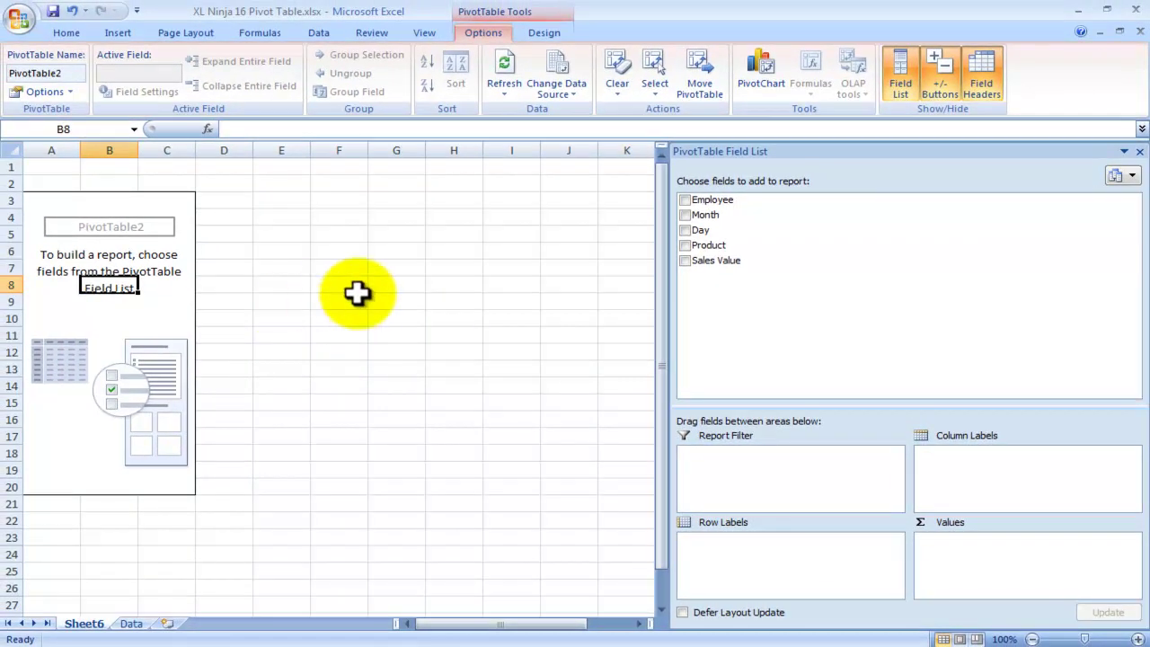
left_click(337, 286)
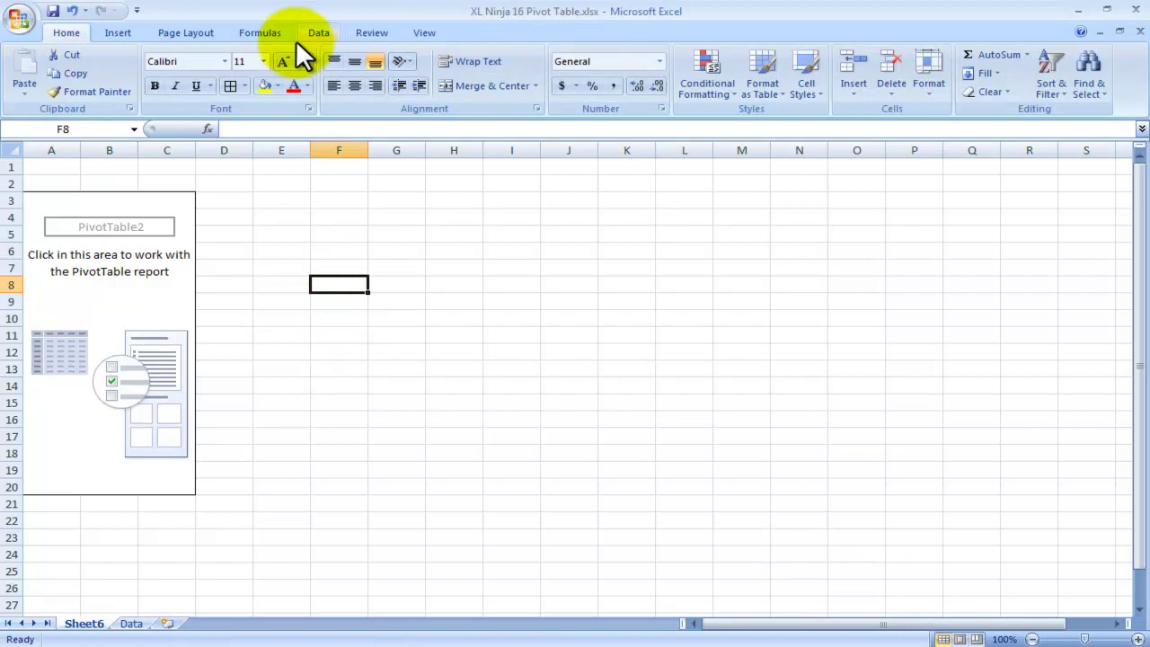
left_click(120, 301)
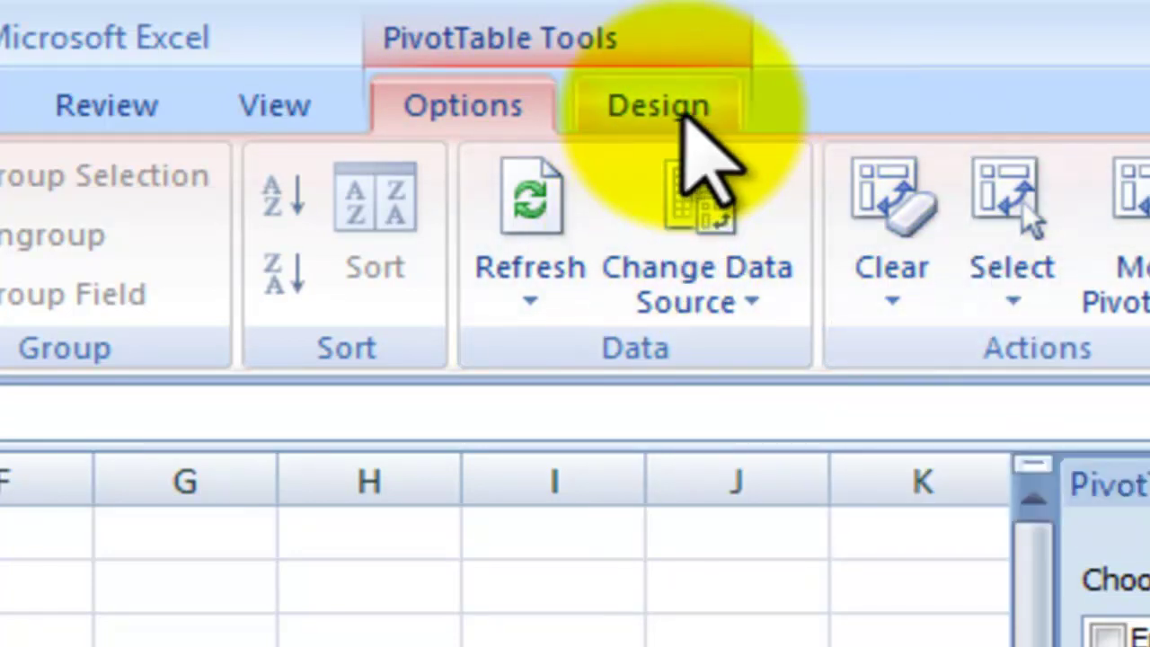
left_click(674, 111)
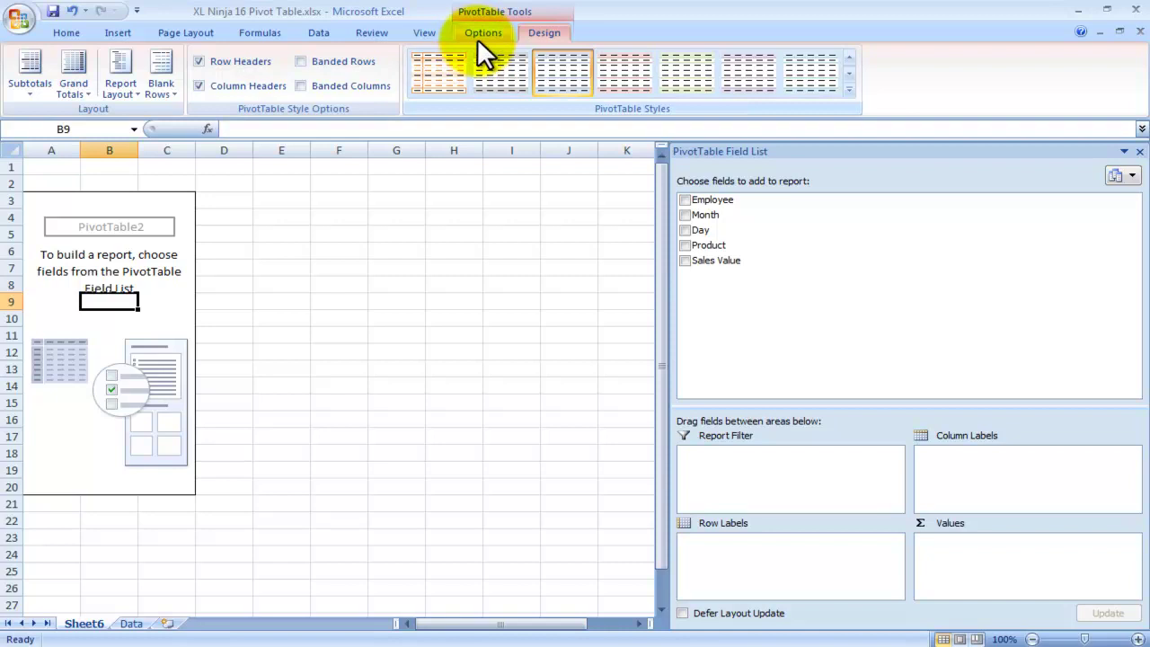
left_click(478, 32)
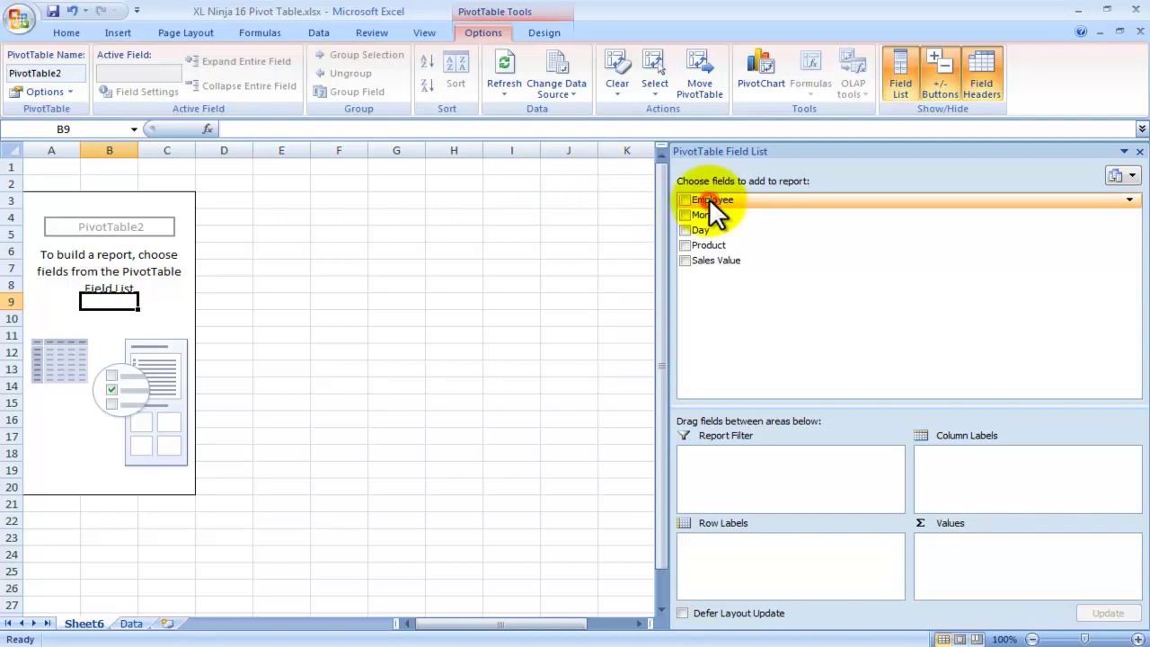
Put Employee in Row Labels and add Sum of Sales Value, giving a 233800 grand total
mouse_move(710, 199)
left_mouse_down()
mouse_move(746, 550)
mouse_move(763, 325)
mouse_move(755, 211)
mouse_move(701, 202)
left_mouse_up()
left_click(683, 199)
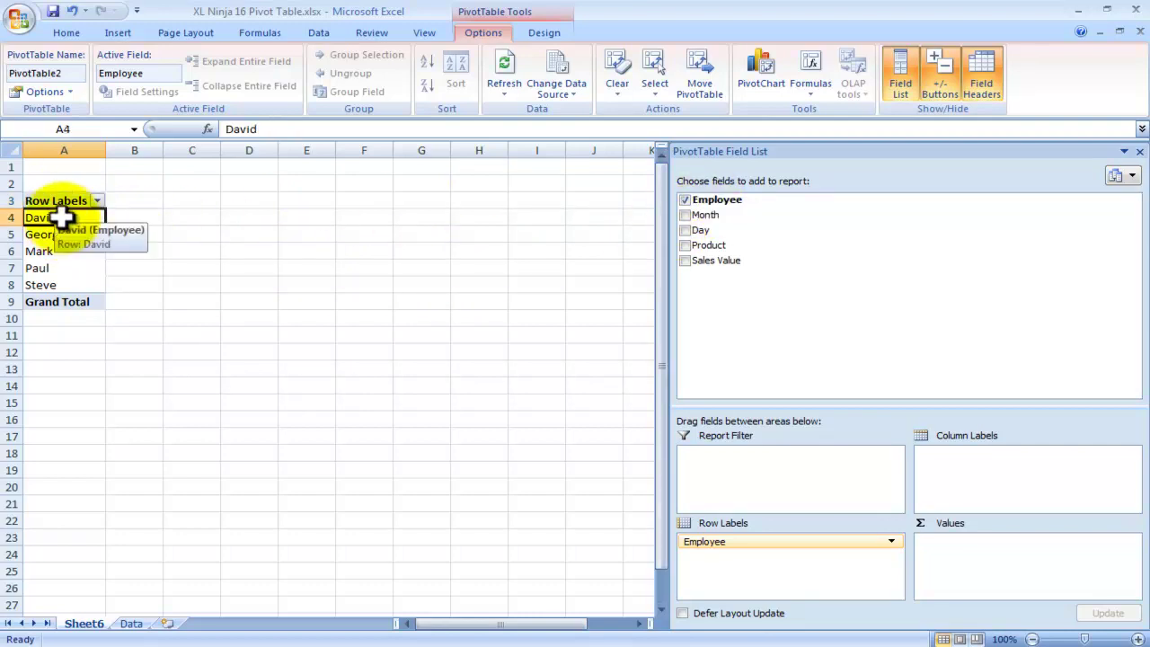
left_click_drag(61, 216, 52, 264)
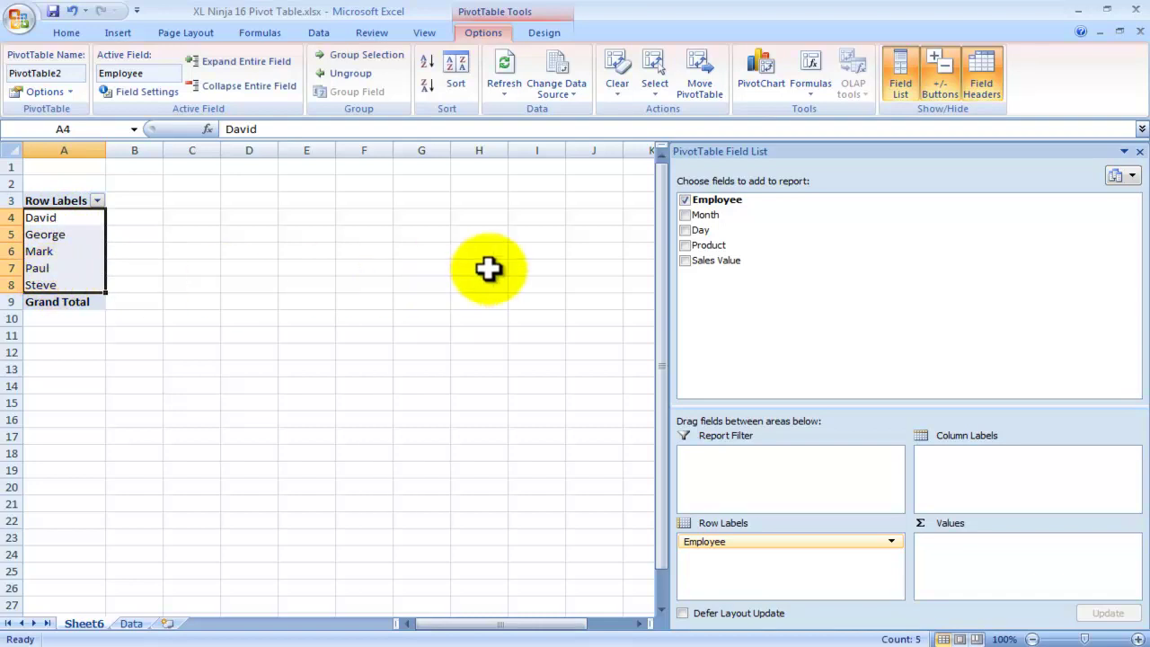
left_click(685, 199)
left_click_drag(697, 202, 734, 542)
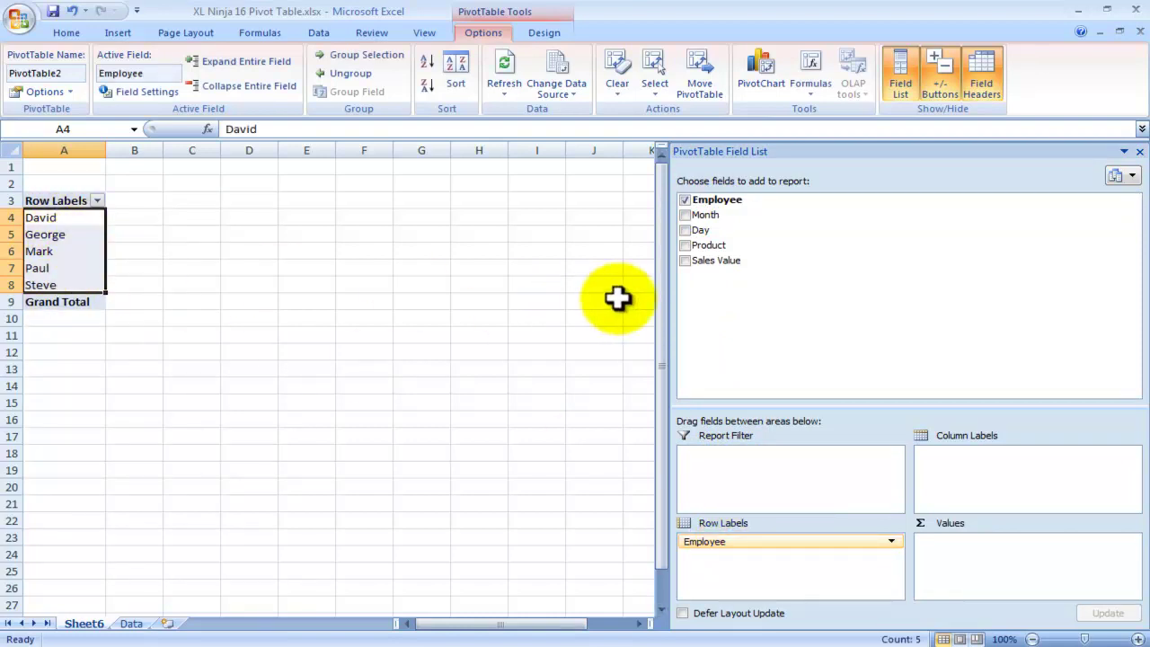
left_click(685, 260)
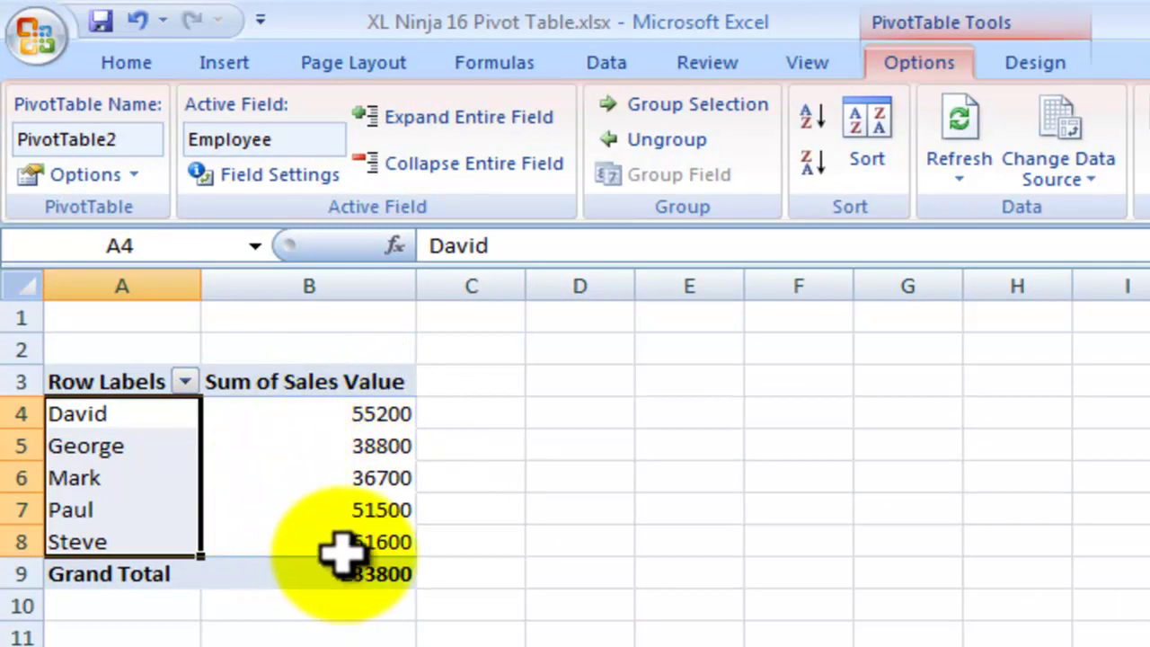
left_click(315, 440)
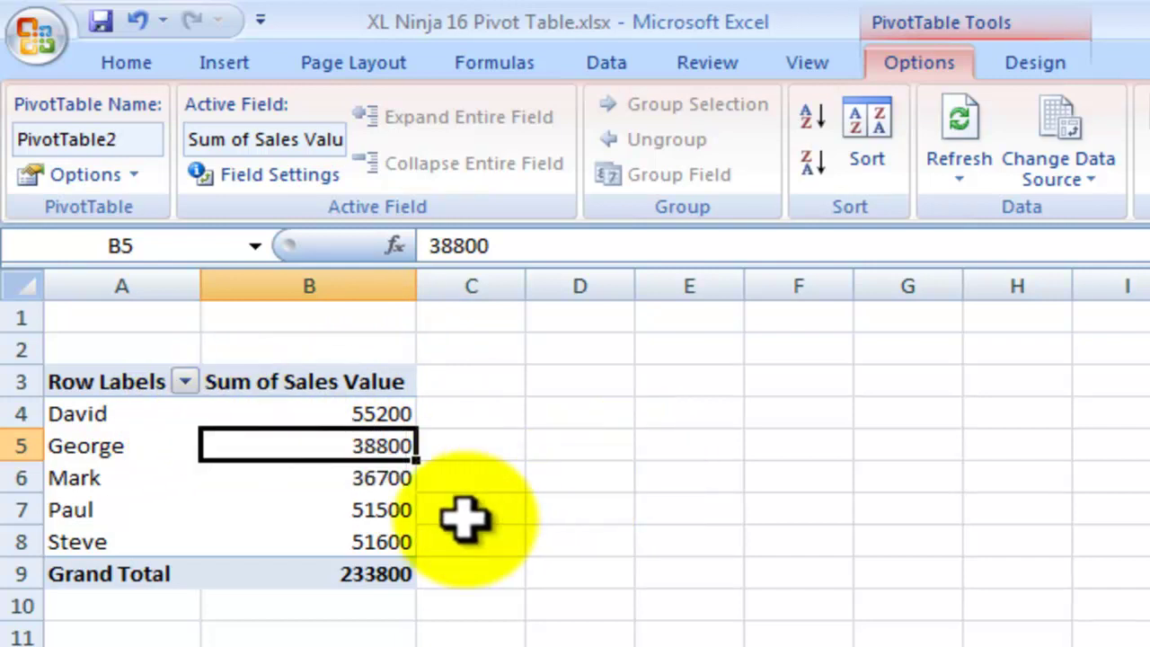
Sort employees by Sum of Sales Value descending, with David's 55200 first
left_click(405, 412)
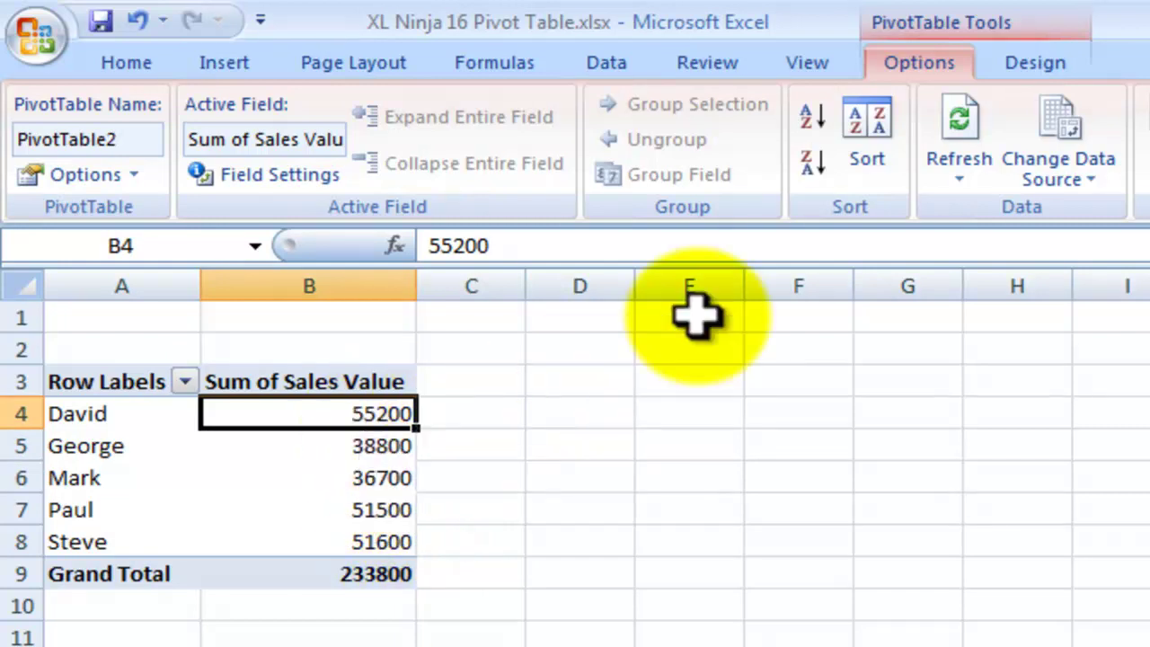
left_click(813, 167)
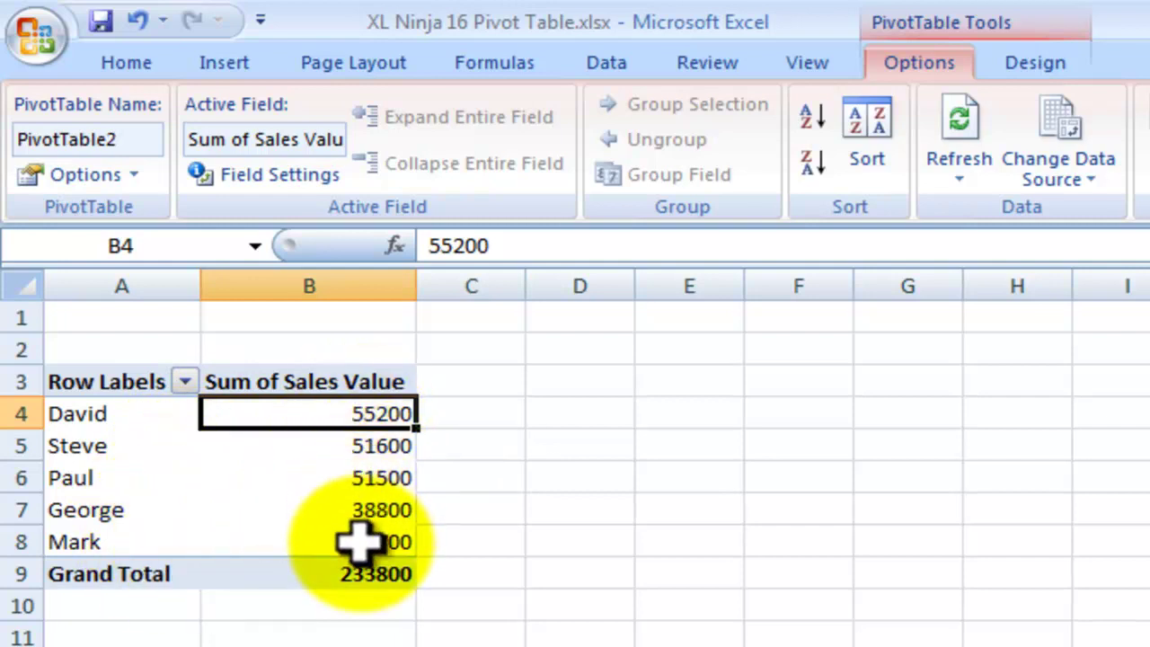
left_click(368, 575)
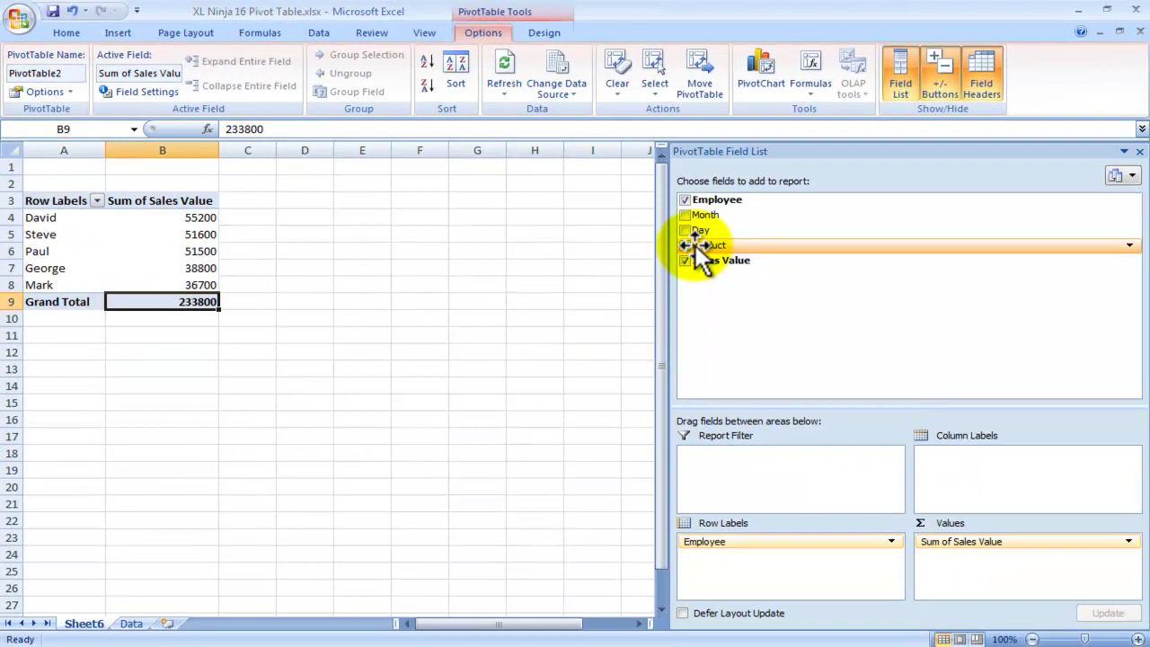
Add Product as column labels and check David's Laptop, PC, TV and grand total cells
left_click_drag(697, 247, 976, 470)
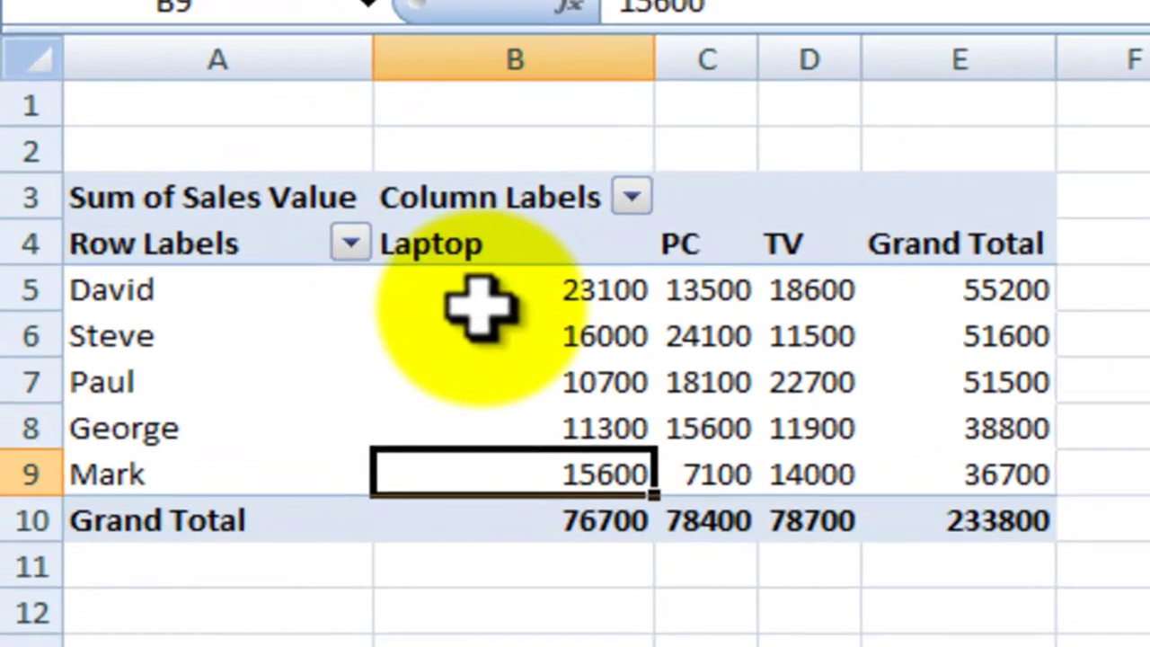
mouse_move(176, 240)
left_click(503, 555)
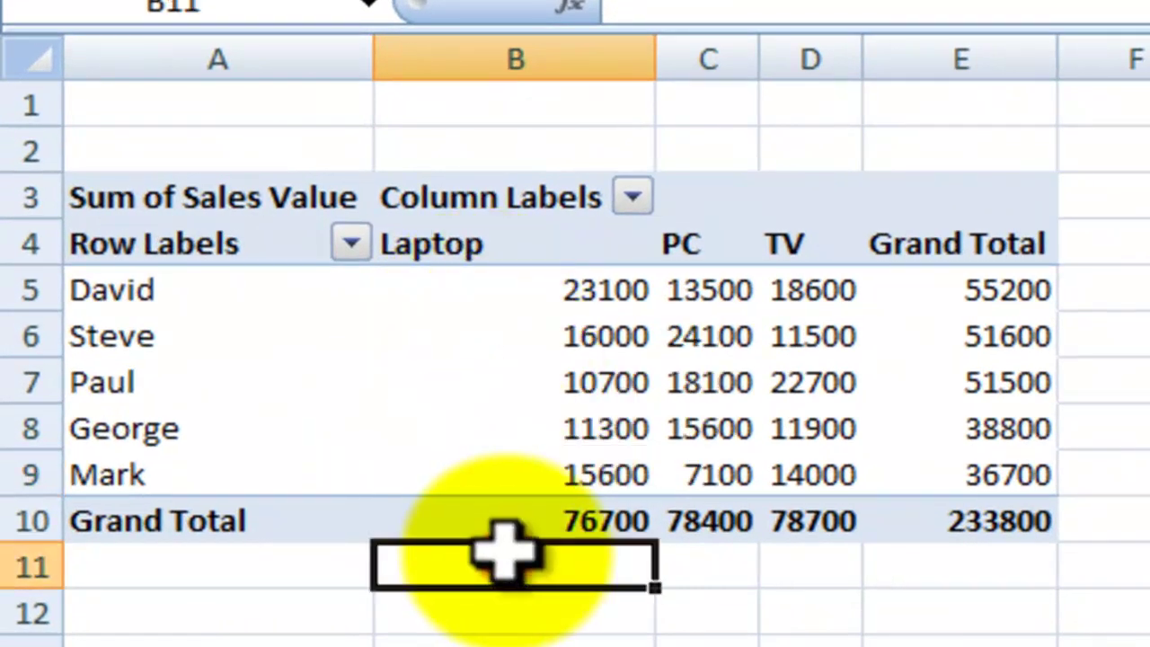
left_click(508, 294)
mouse_move(727, 295)
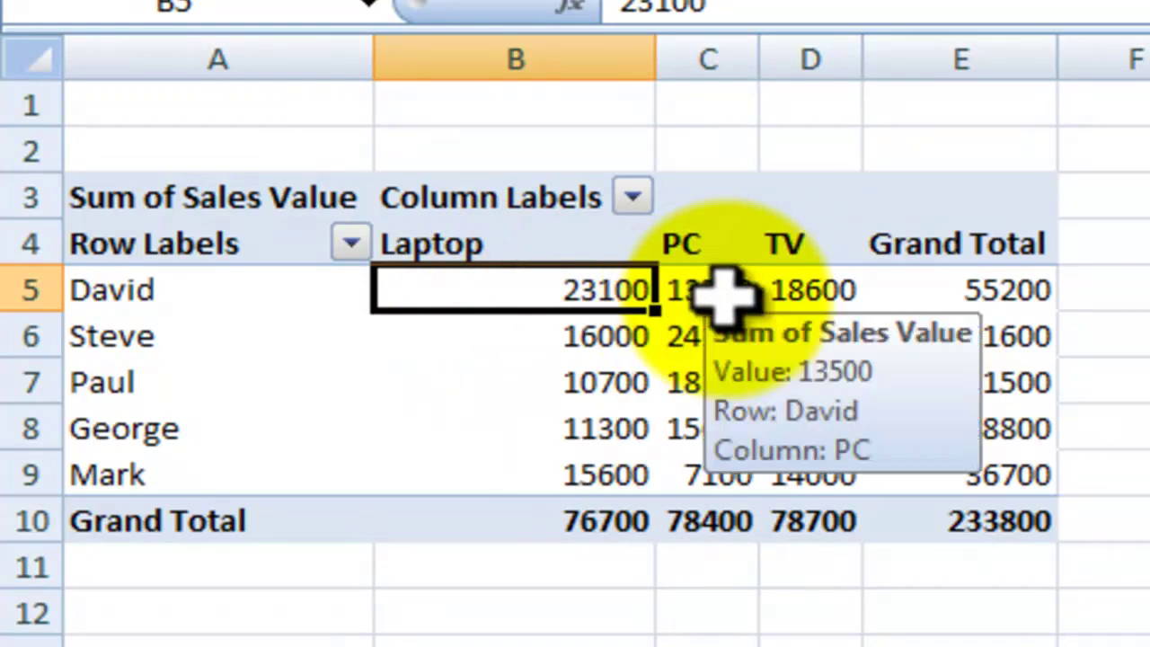
left_click(727, 295)
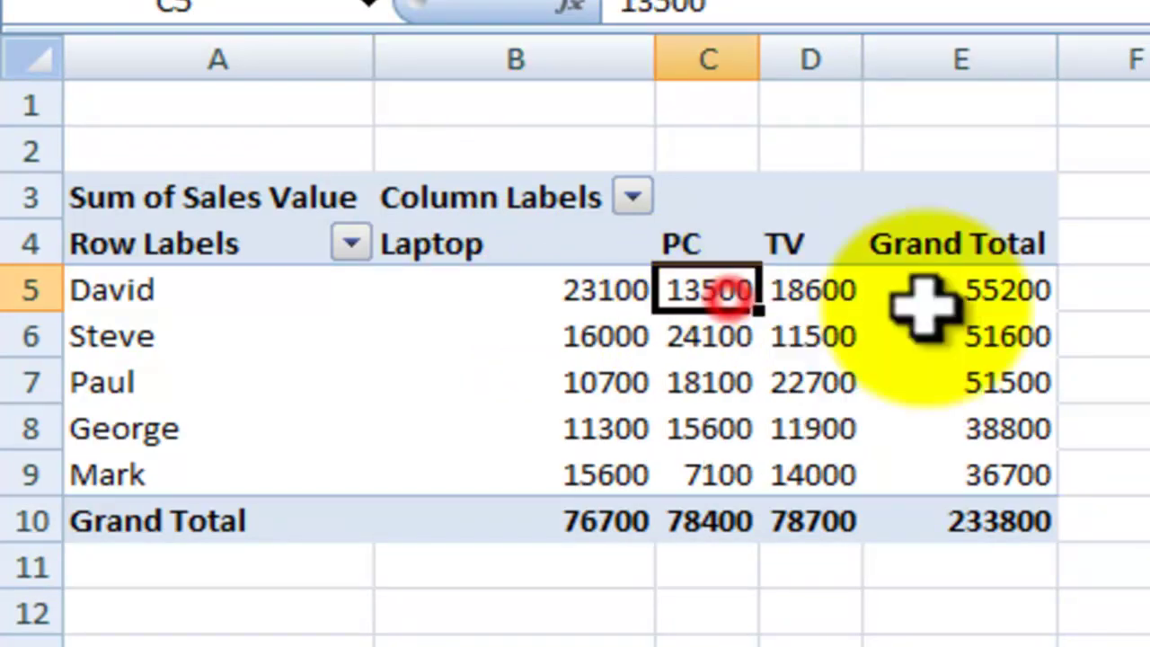
left_click(843, 298)
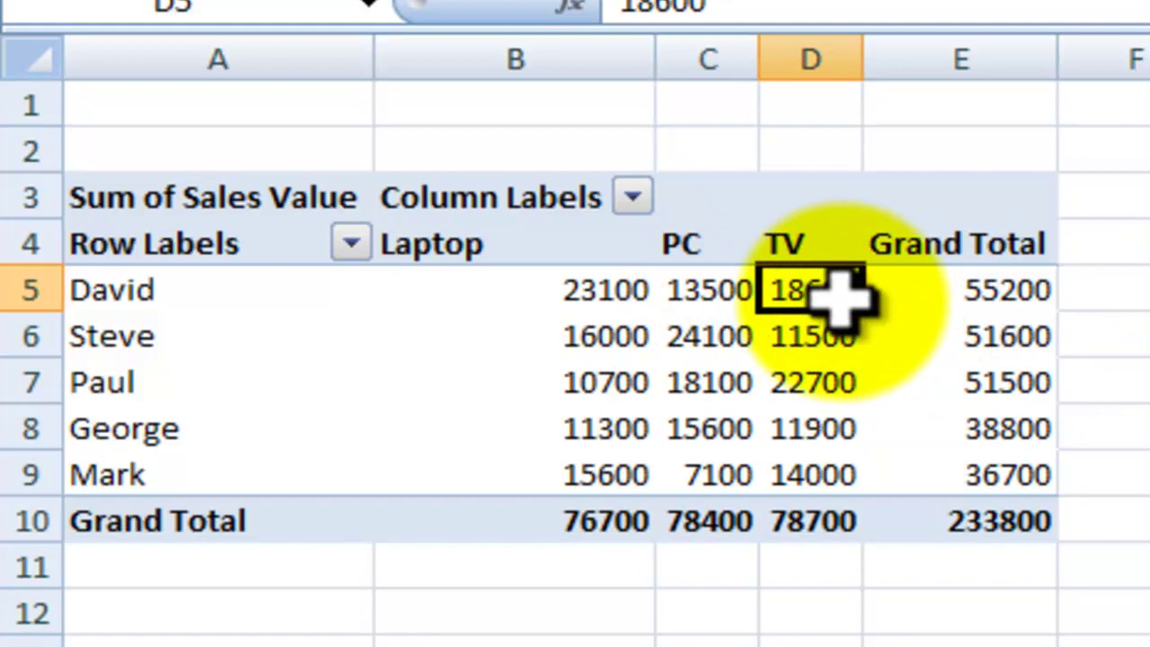
left_click(962, 297)
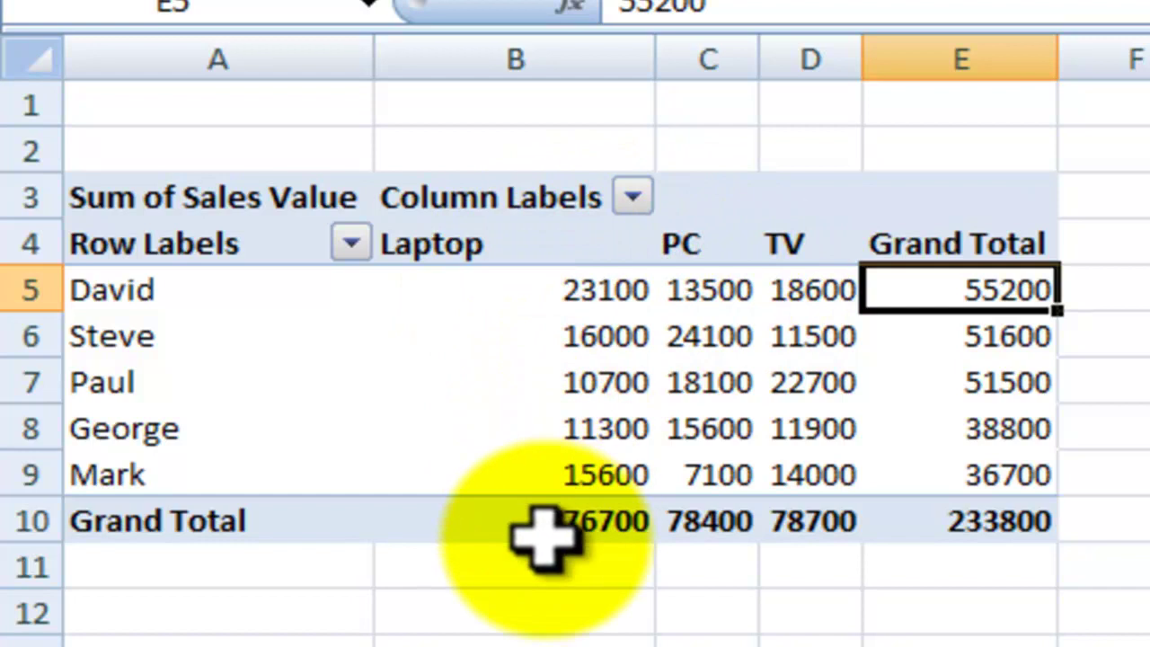
Inspect the product grand totals 76700, 78400 and 78700, then select the sales figures
left_click(521, 517)
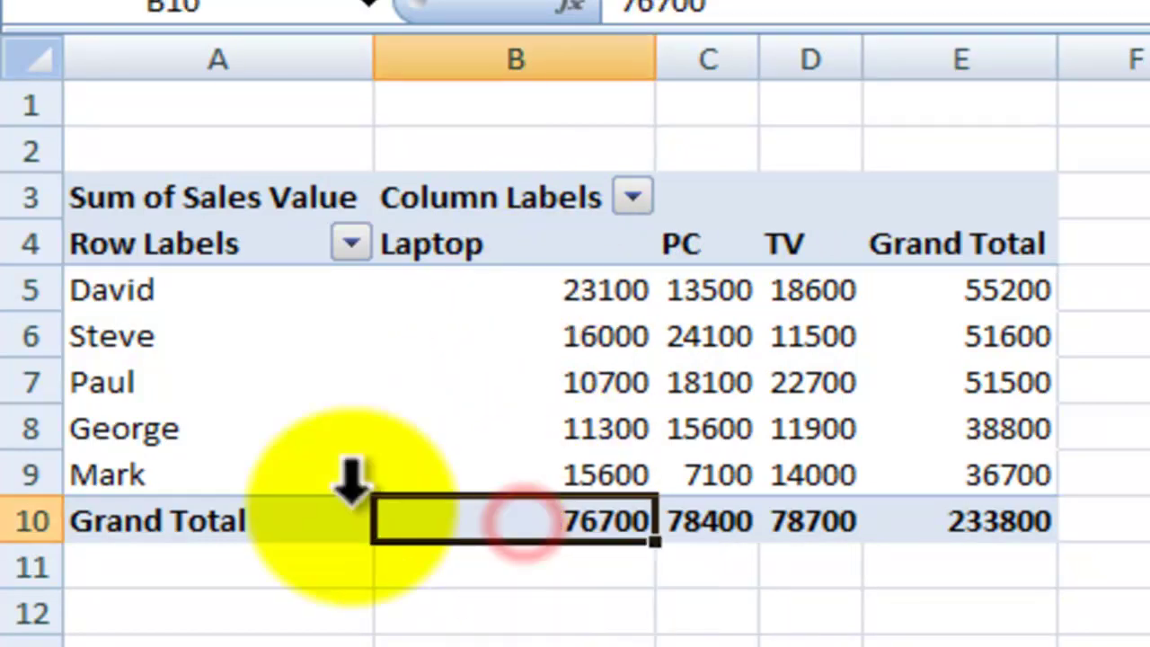
left_click(716, 517)
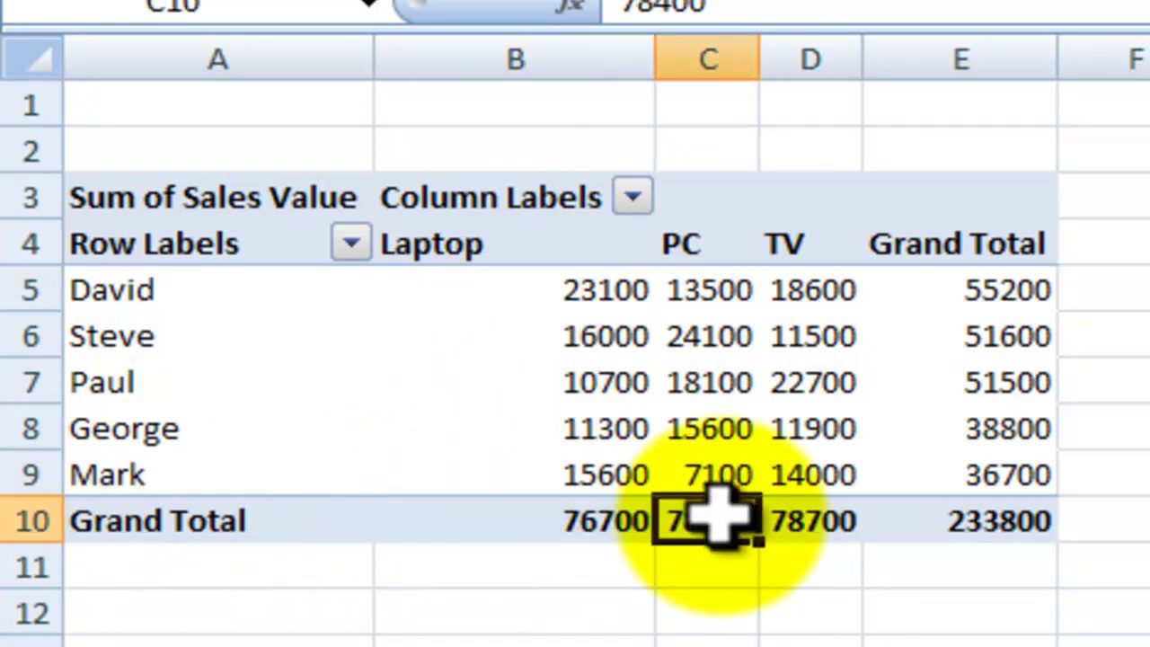
left_click(834, 528)
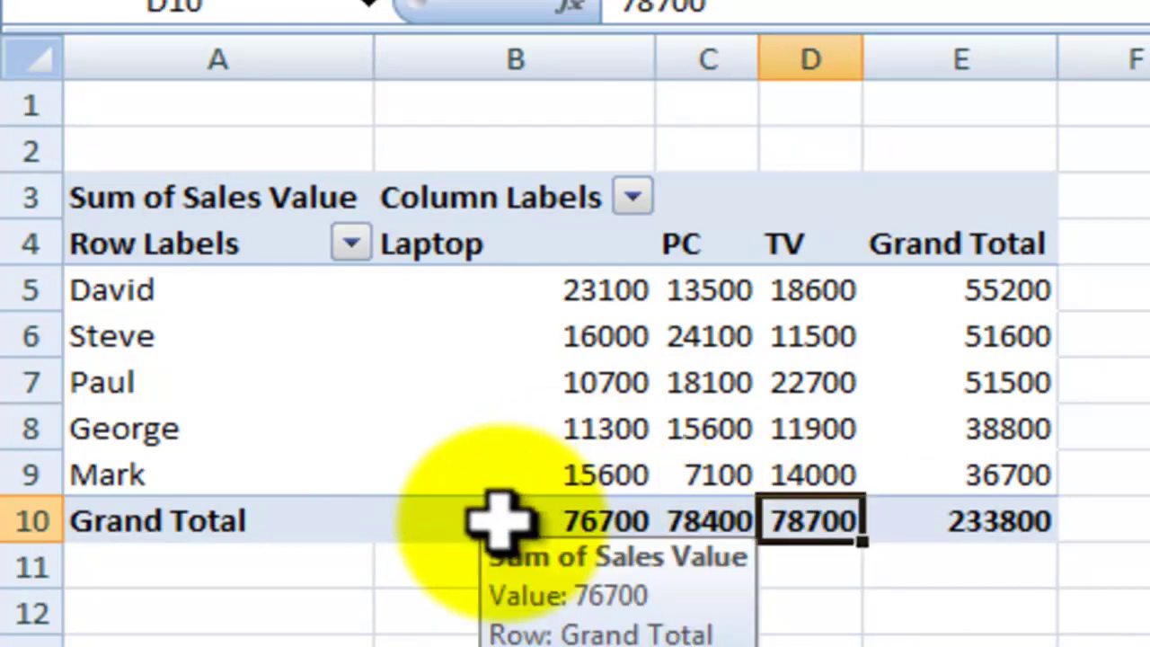
left_click_drag(500, 520, 775, 518)
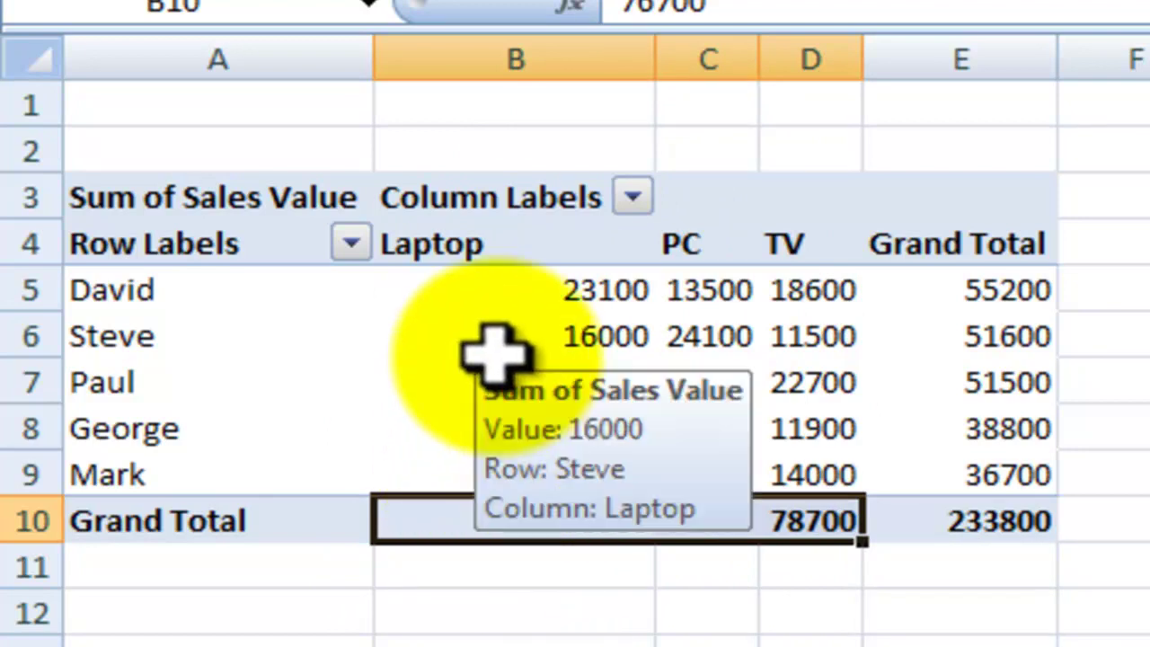
left_click(509, 316)
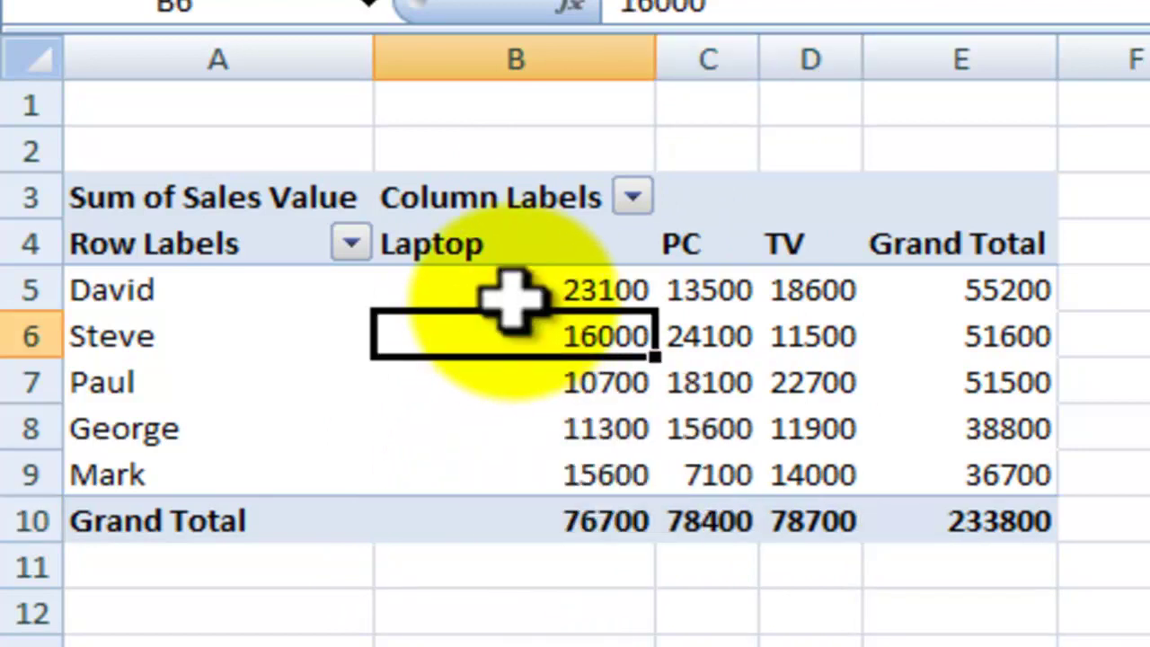
left_click_drag(513, 289, 899, 519)
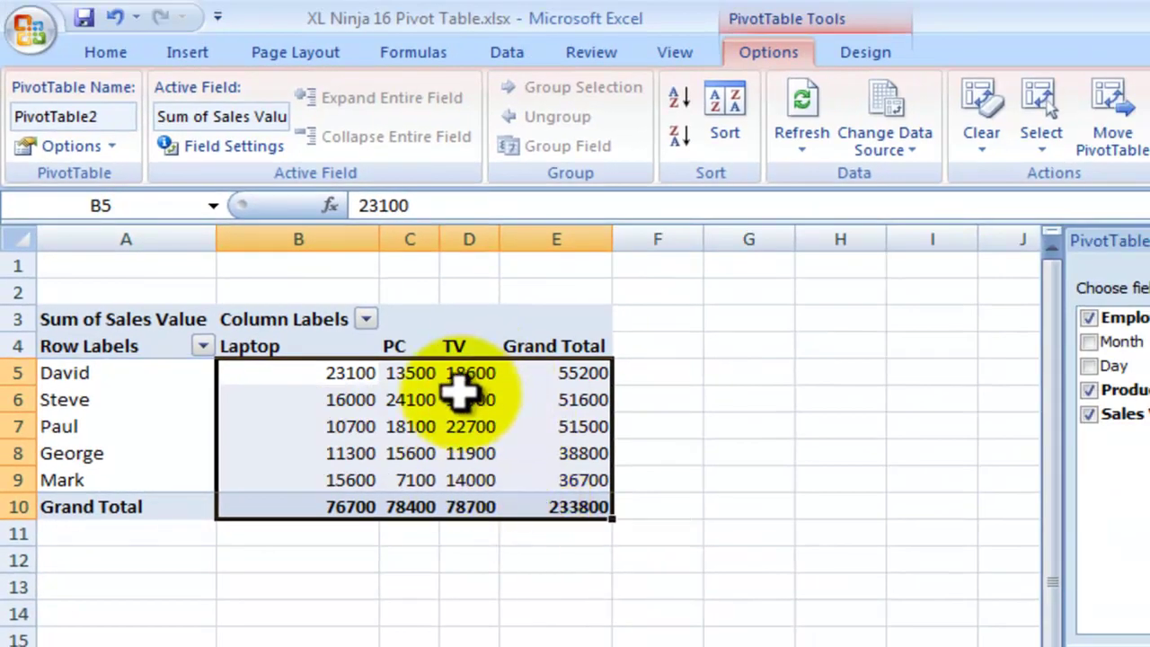
mouse_move(461, 386)
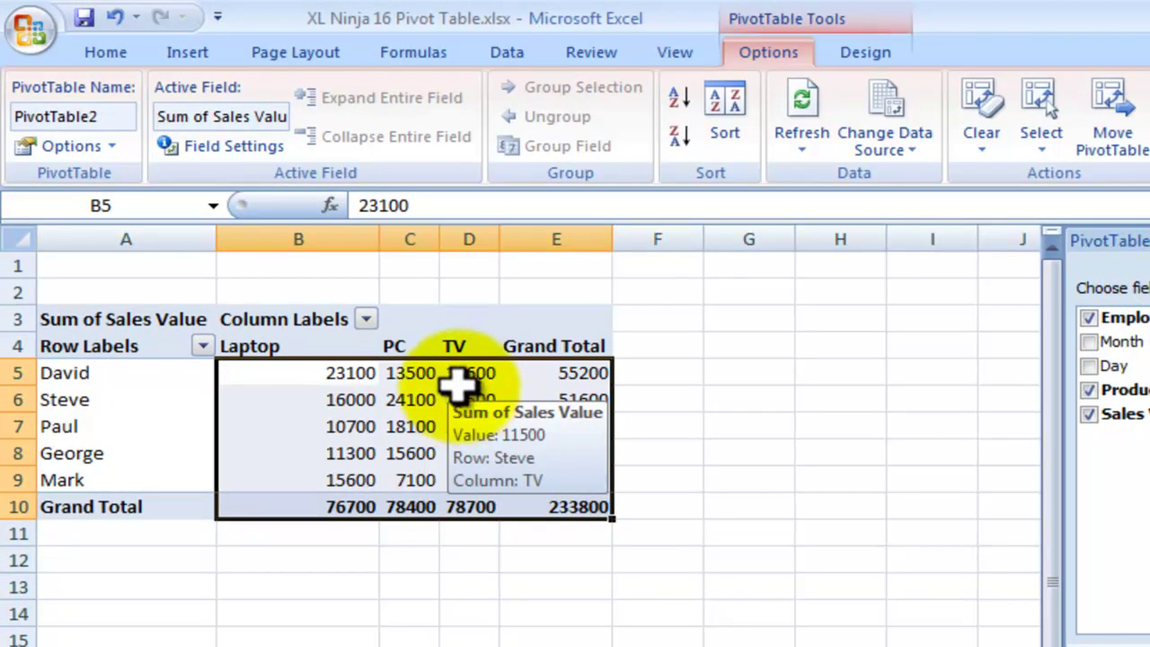
left_click(106, 52)
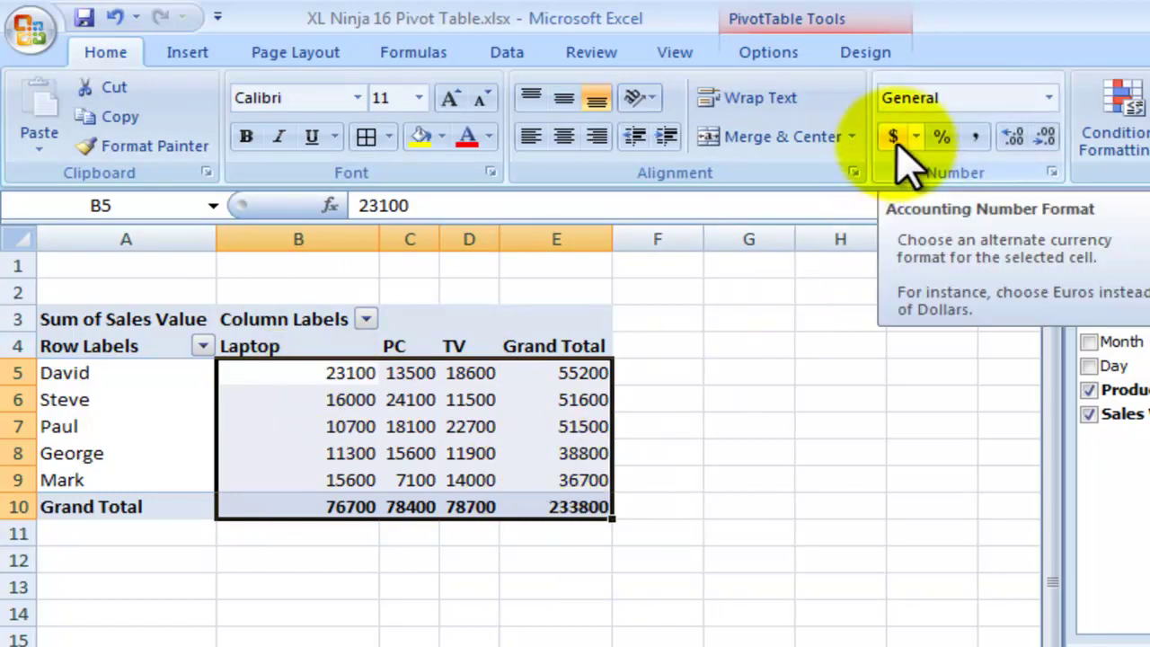
left_click(1049, 98)
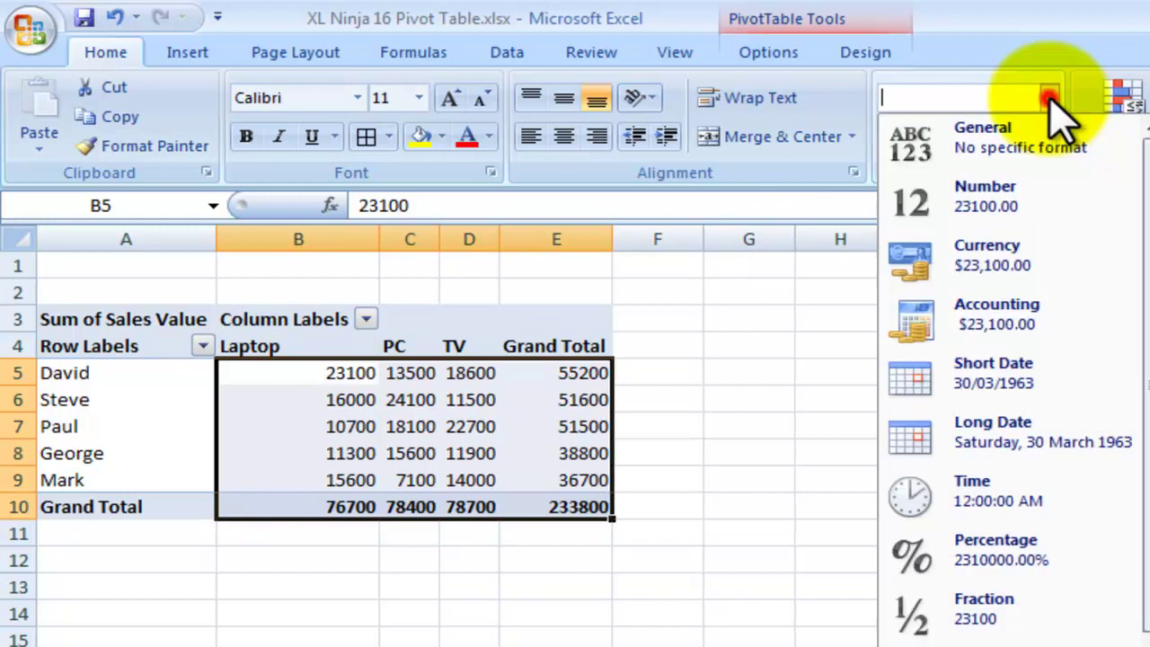
left_click(1007, 265)
left_click(1048, 139)
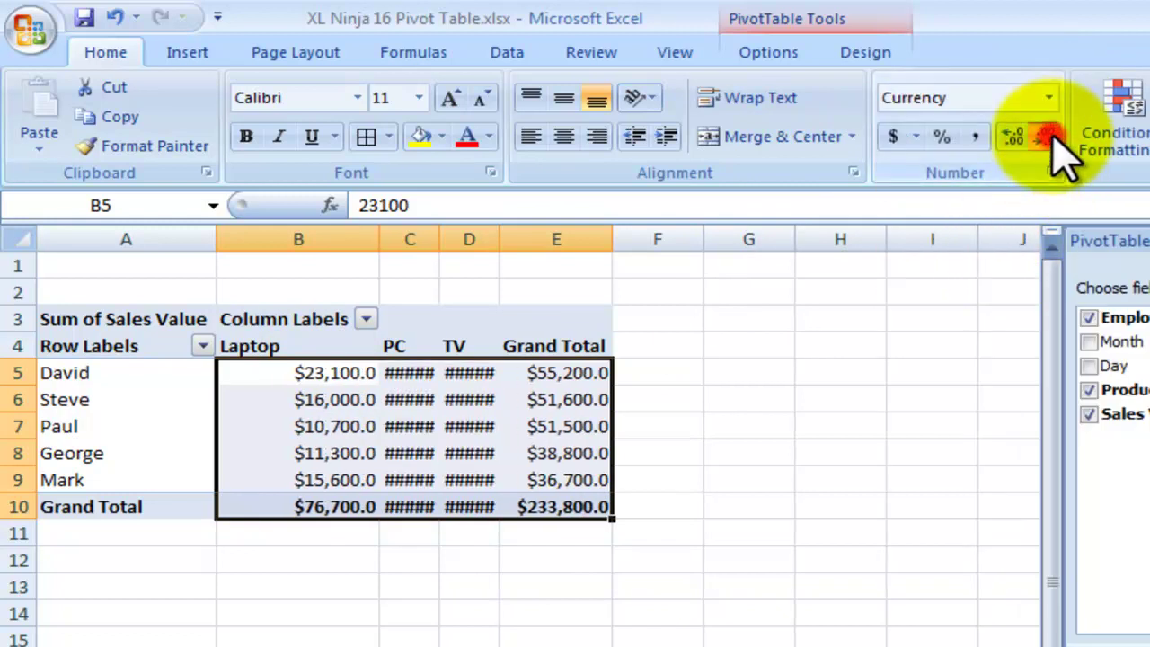
left_click(1047, 137)
left_click_drag(440, 239, 598, 239)
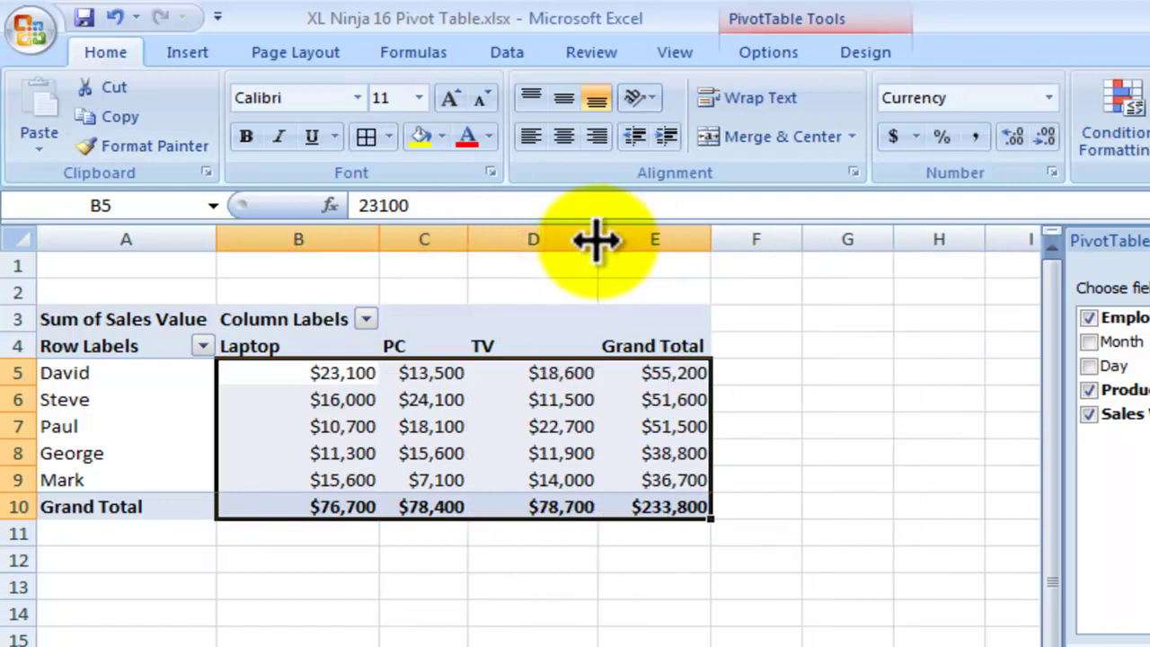
left_click(114, 17)
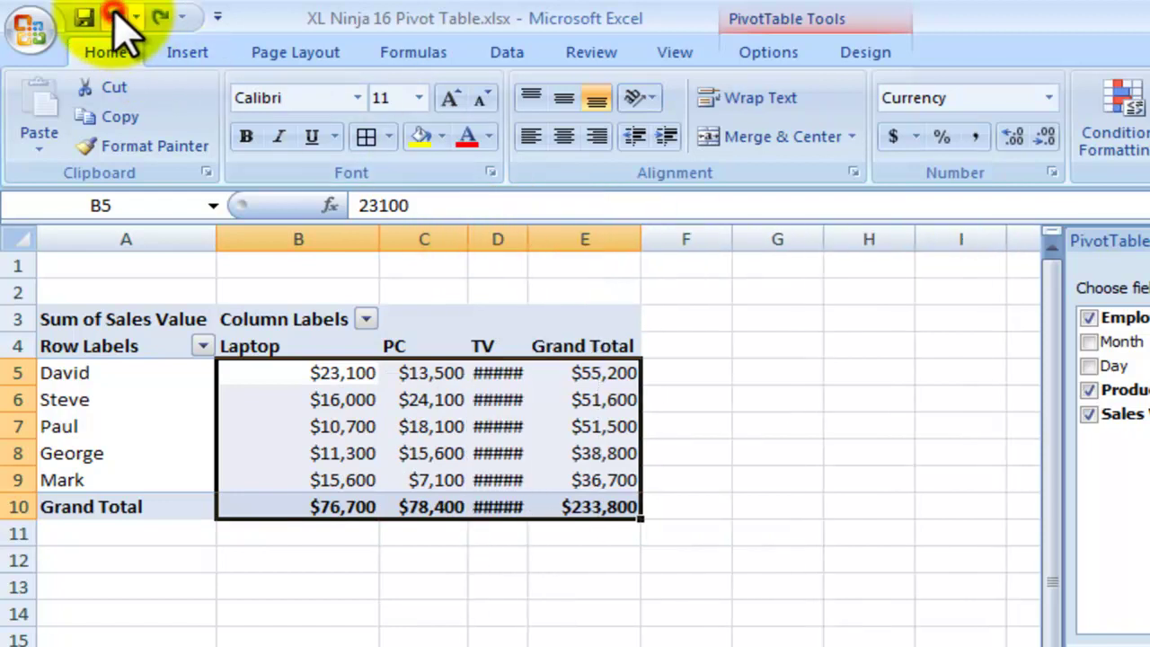
left_click(114, 18)
left_click(115, 17)
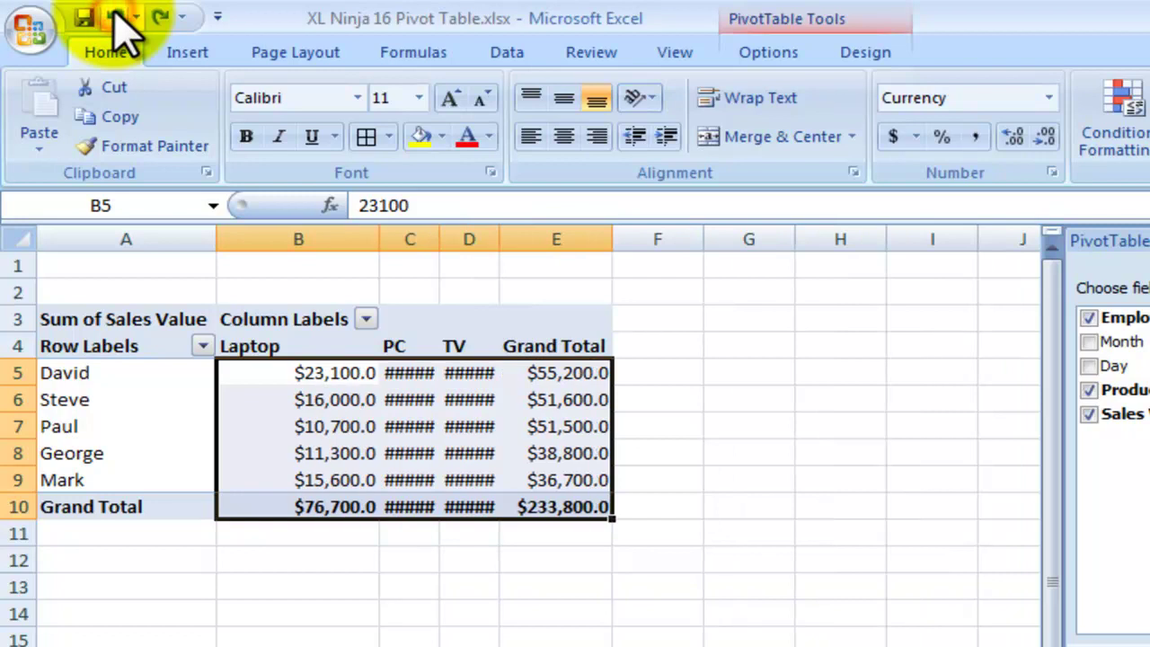
left_click(114, 17)
left_click(114, 17)
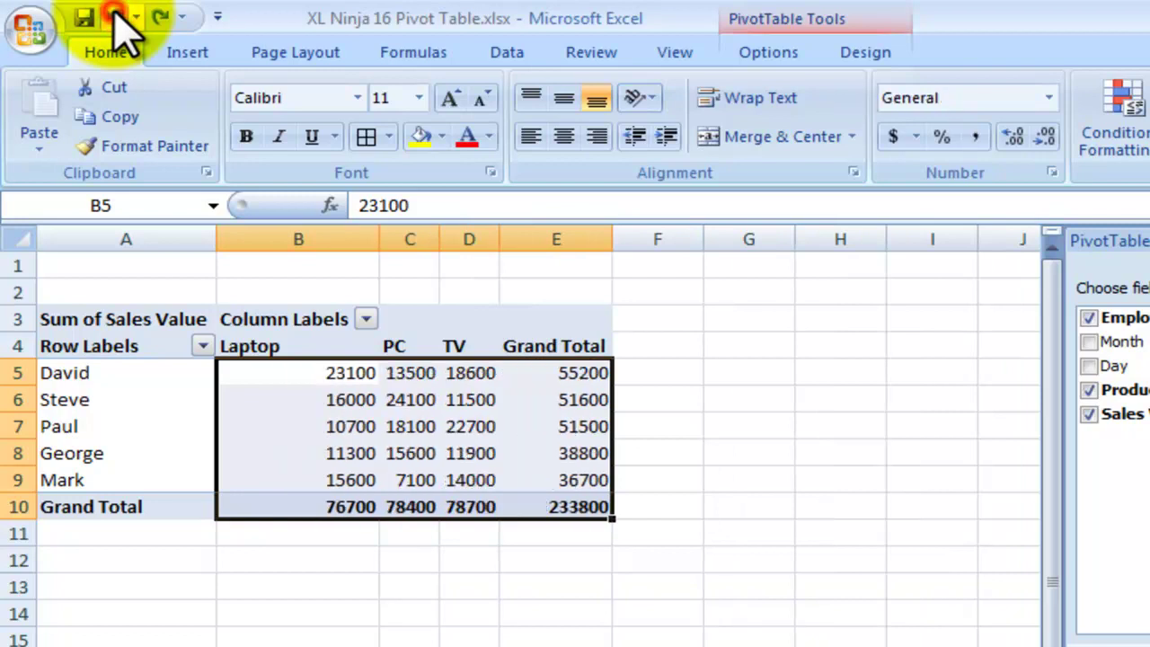
Format Sum of Sales Value as Currency with 0 decimal places
left_click(156, 318)
right_click(159, 320)
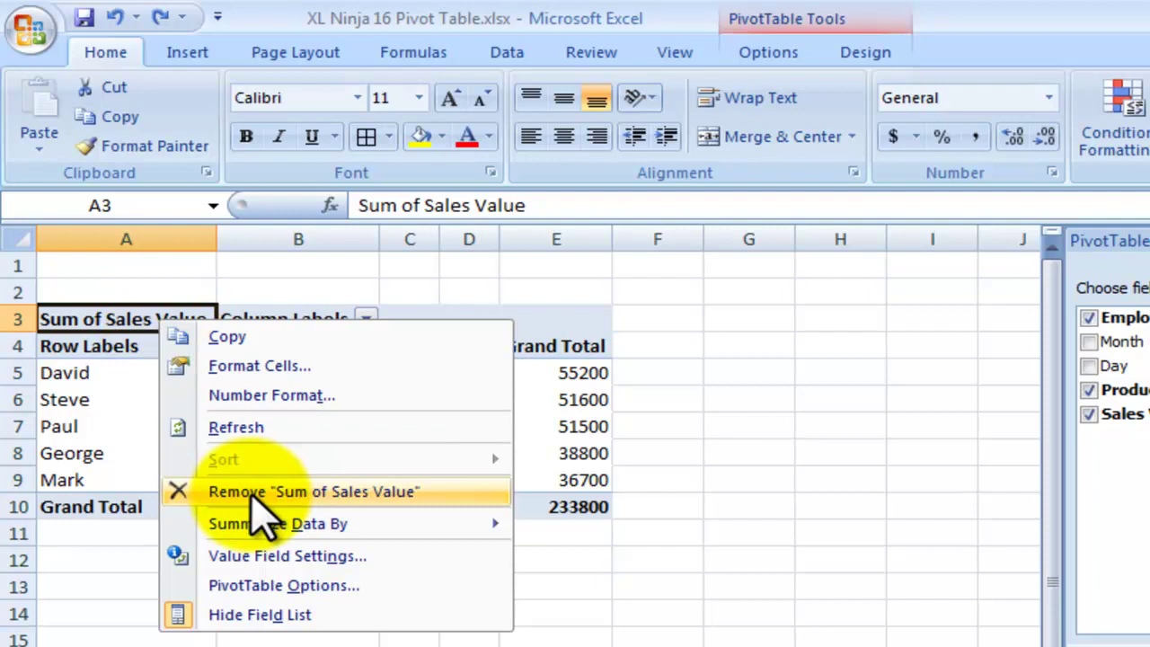
left_click(281, 396)
left_click(65, 224)
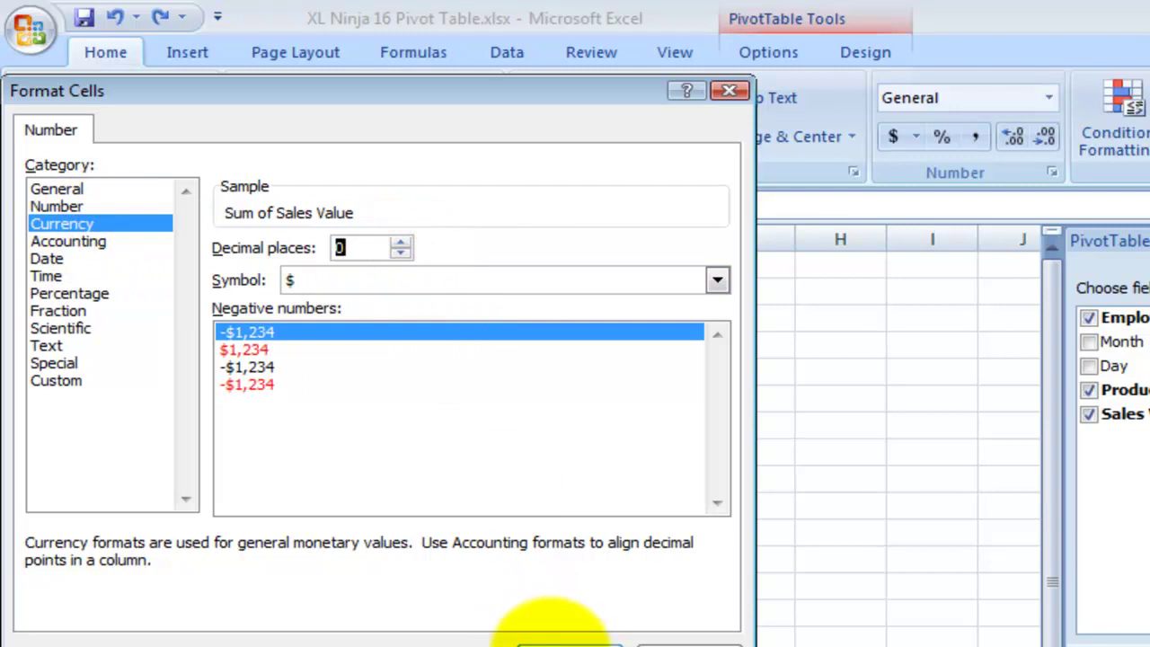
left_click(552, 626)
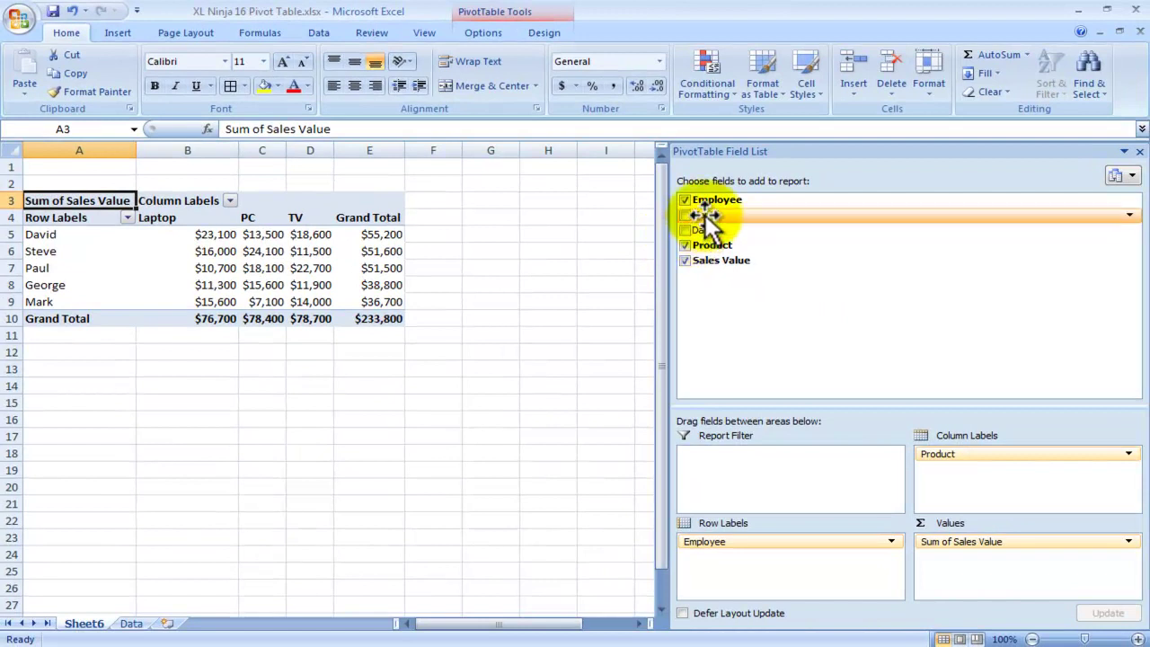
Add Month as a report filter set to January, totalling $18,500
left_click_drag(704, 215, 771, 466)
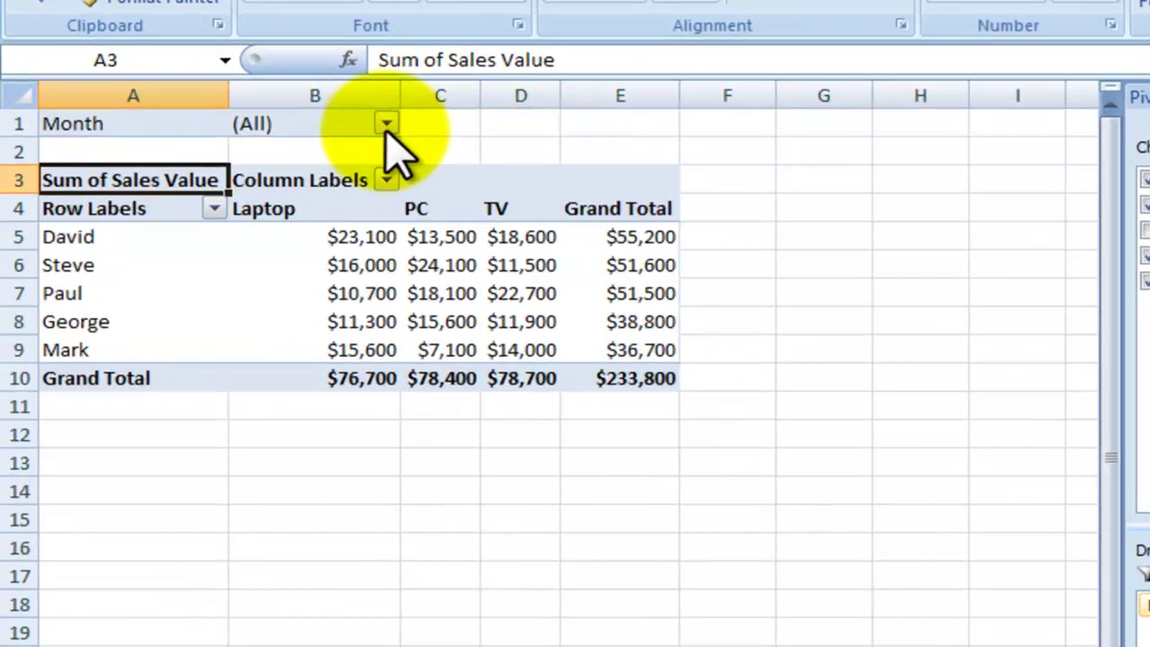
left_click(290, 92)
left_click_drag(441, 251, 463, 229)
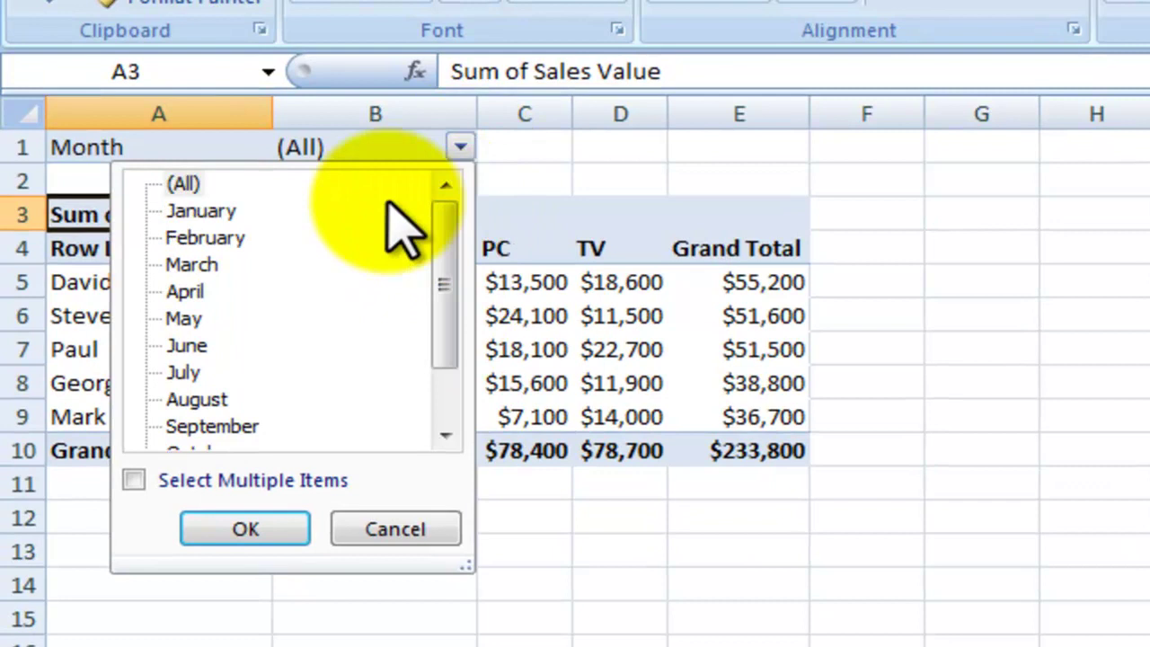
left_click(208, 214)
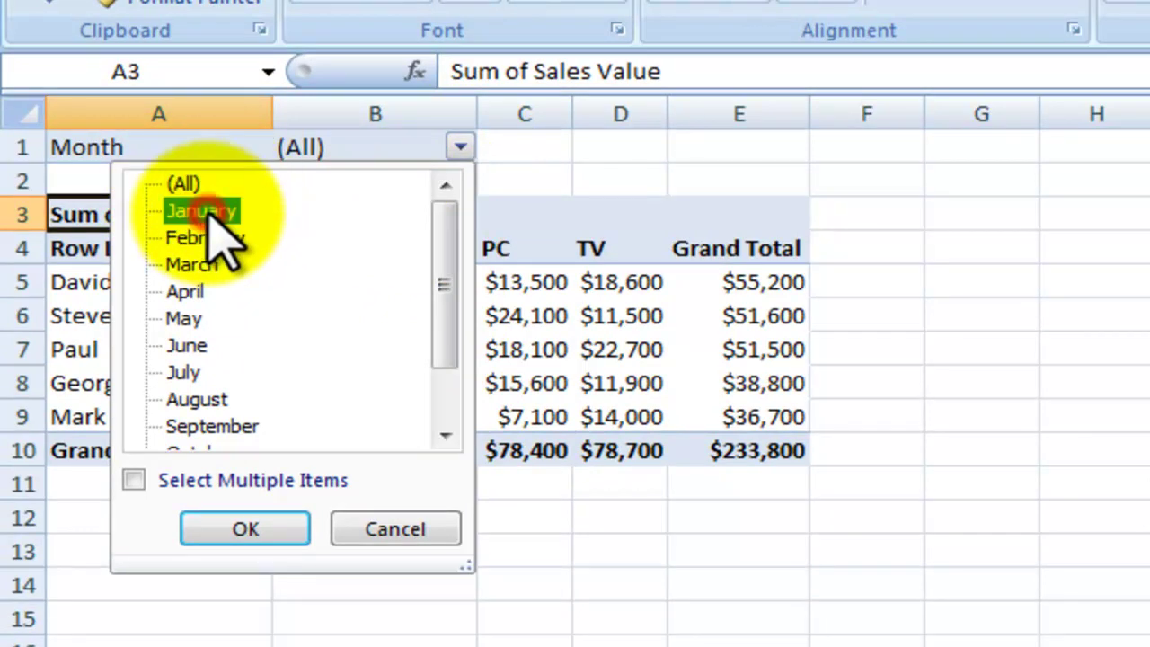
left_click(243, 535)
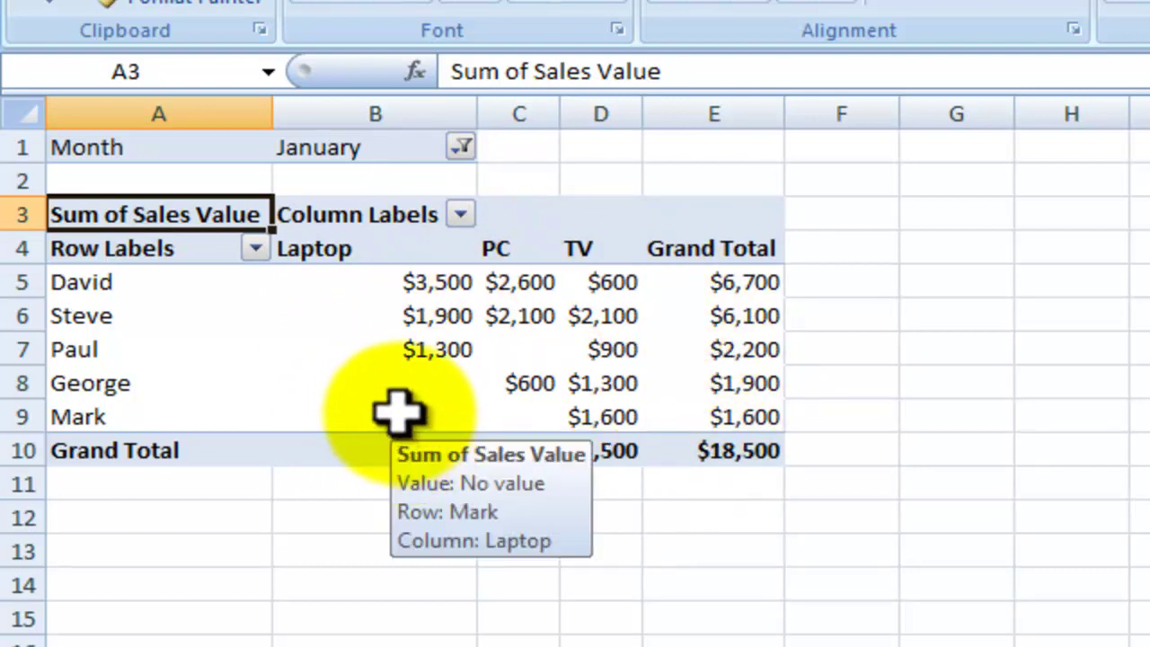
Extend the Month filter to January, February and March for a $64,800 total
left_click(342, 370)
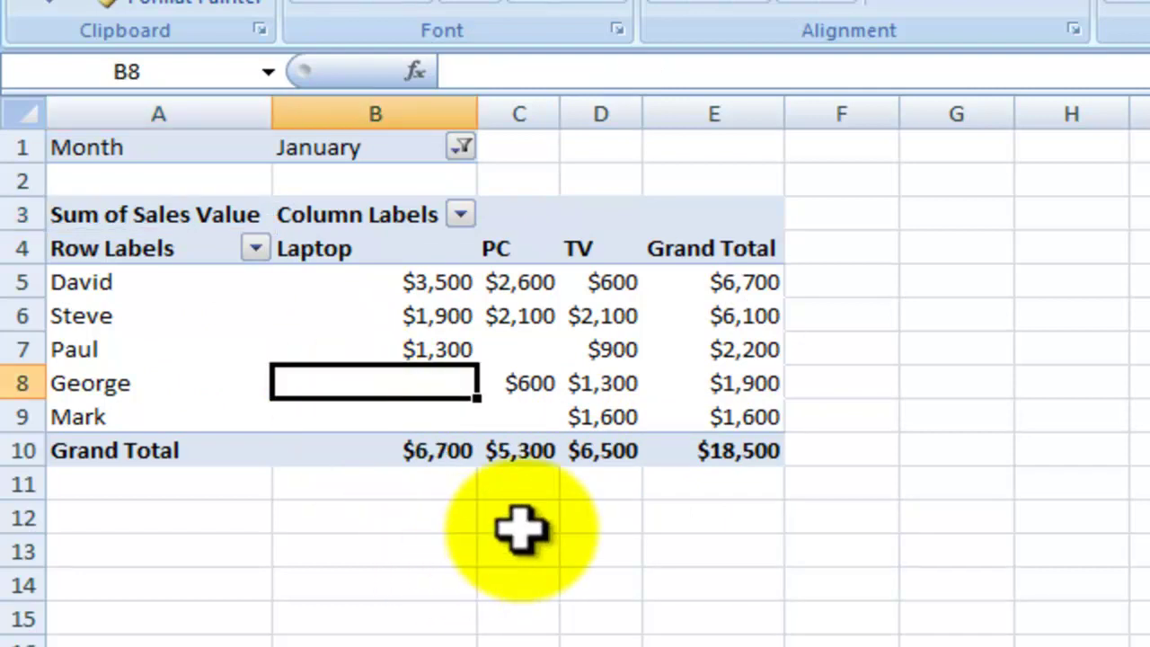
left_click(527, 343)
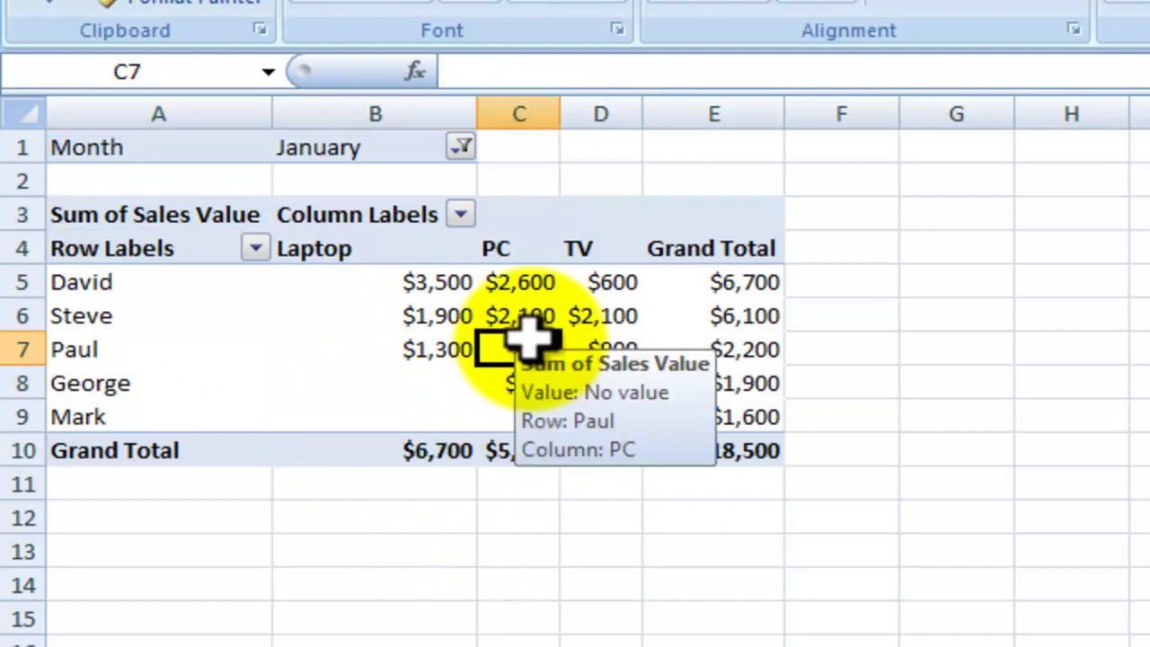
left_click(460, 147)
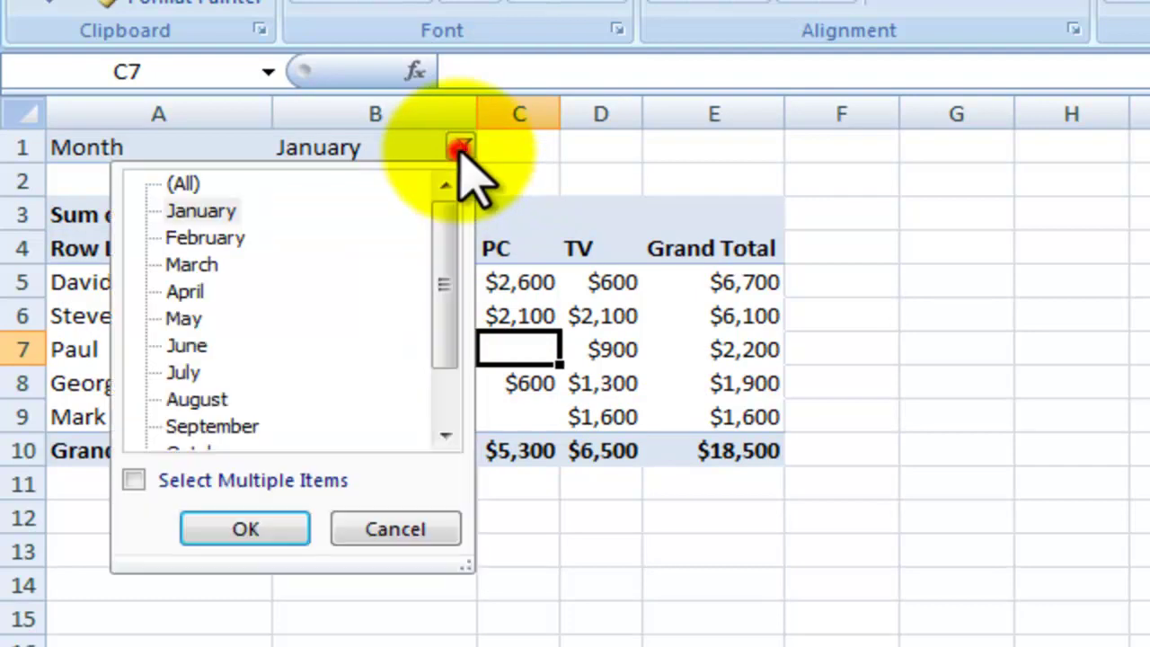
left_click(135, 482)
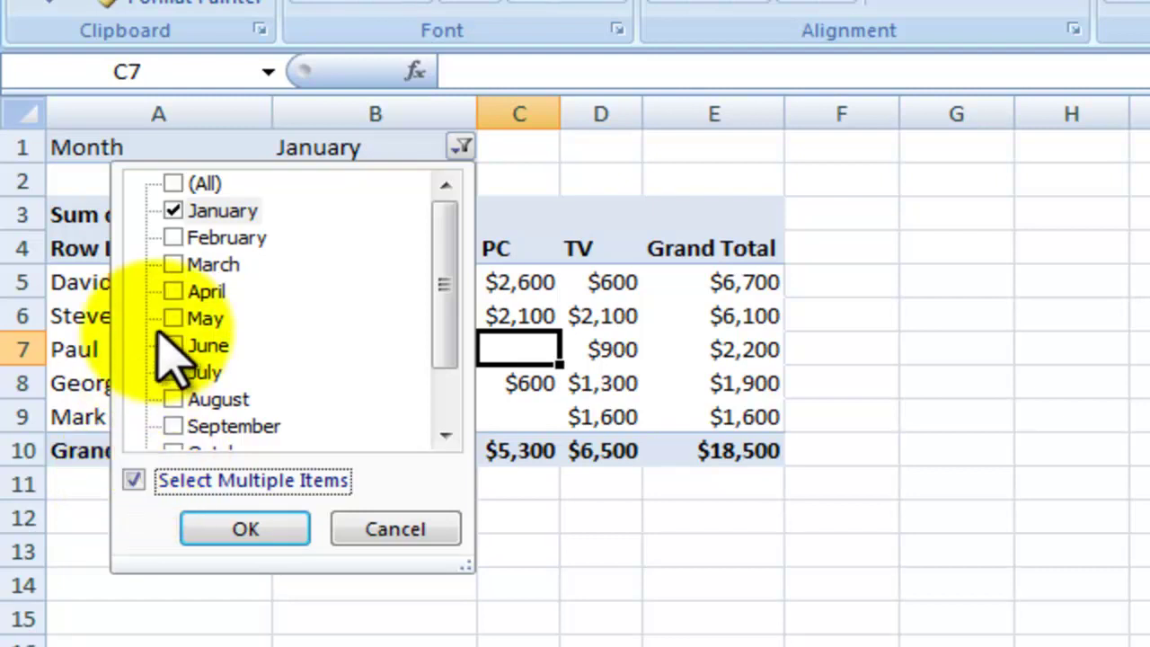
left_click(175, 238)
left_click(174, 264)
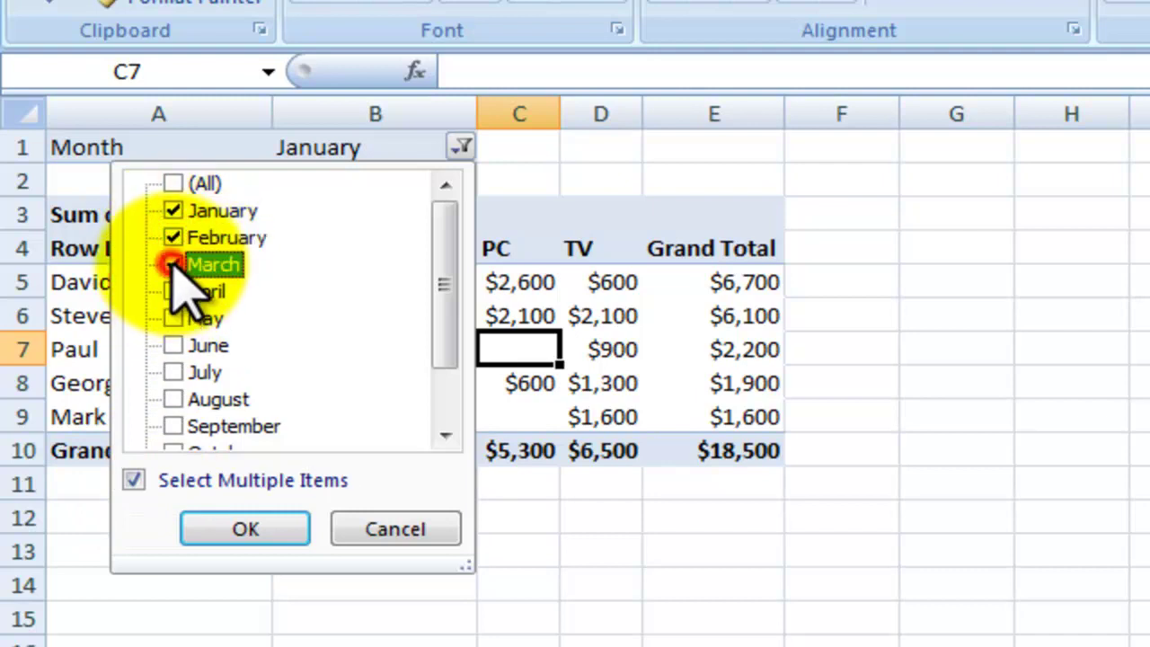
left_click(246, 531)
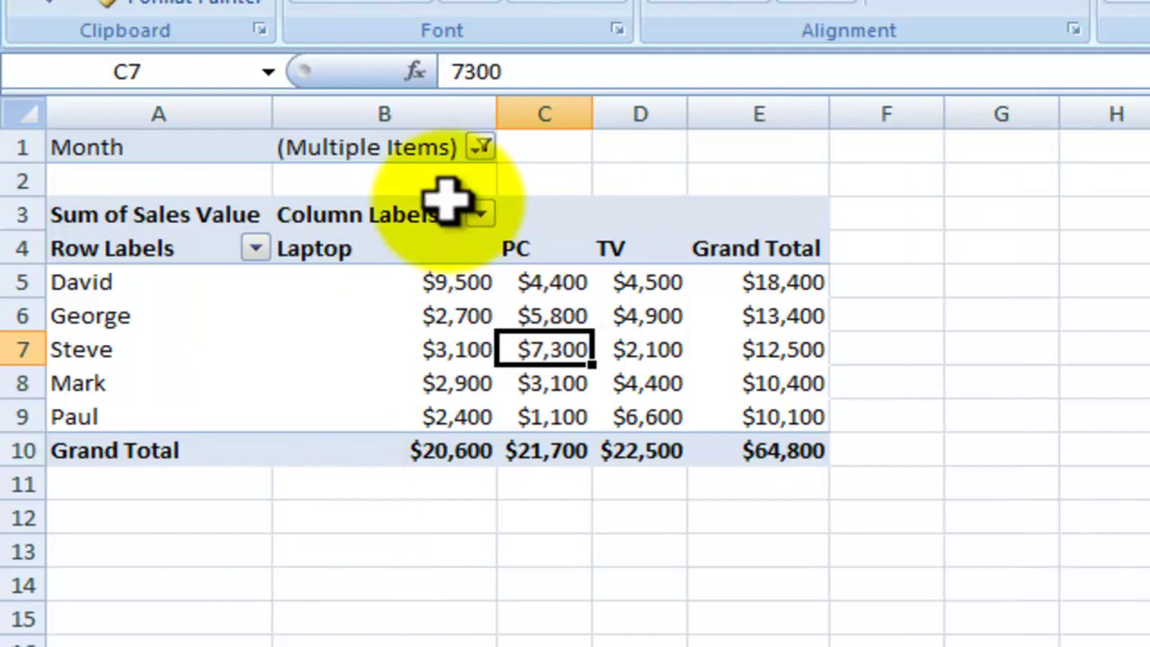
Review the month filter choices and inspect the filtered Laptop and PC sales values
left_click(481, 148)
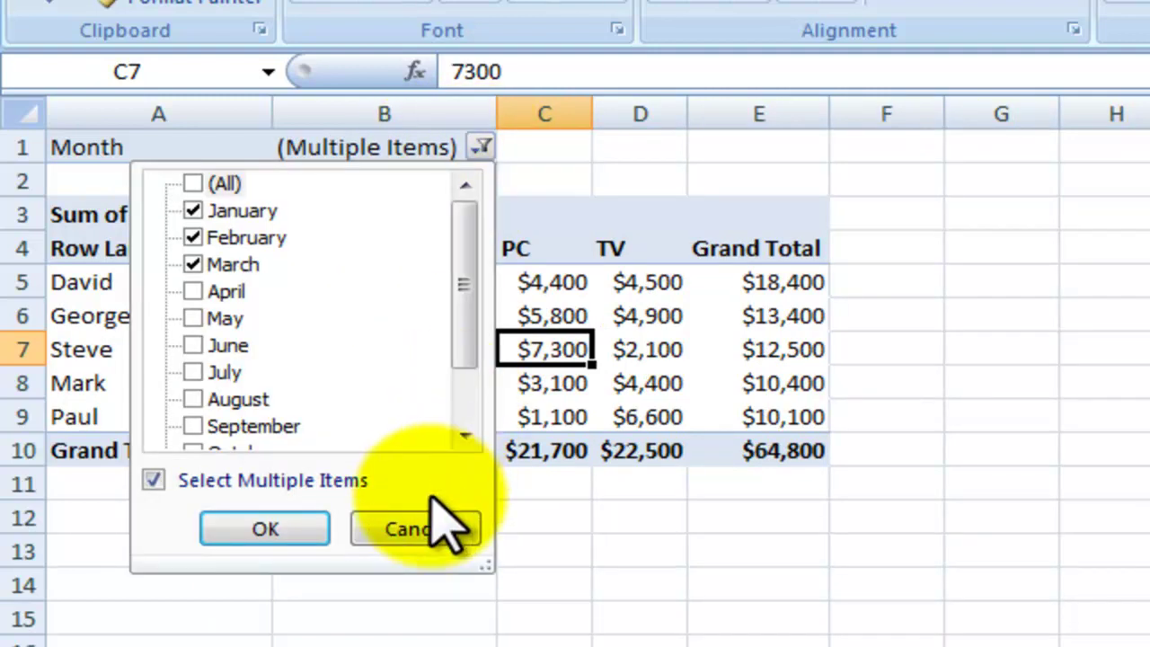
left_click(418, 530)
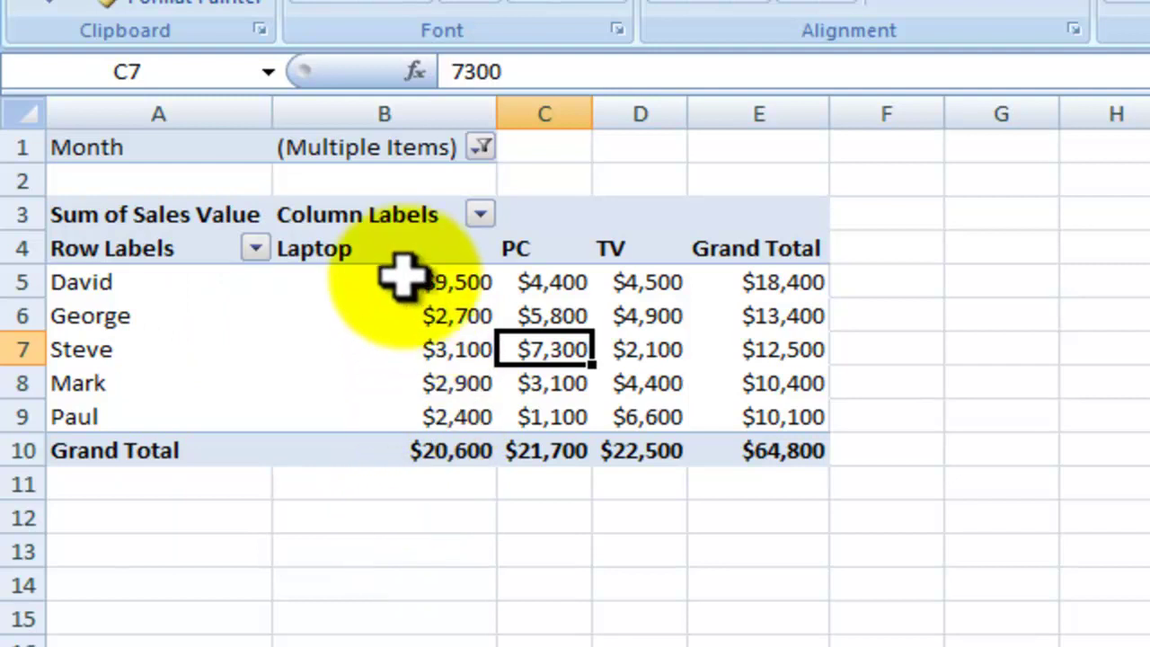
left_click_drag(405, 279, 737, 454)
left_click(390, 340)
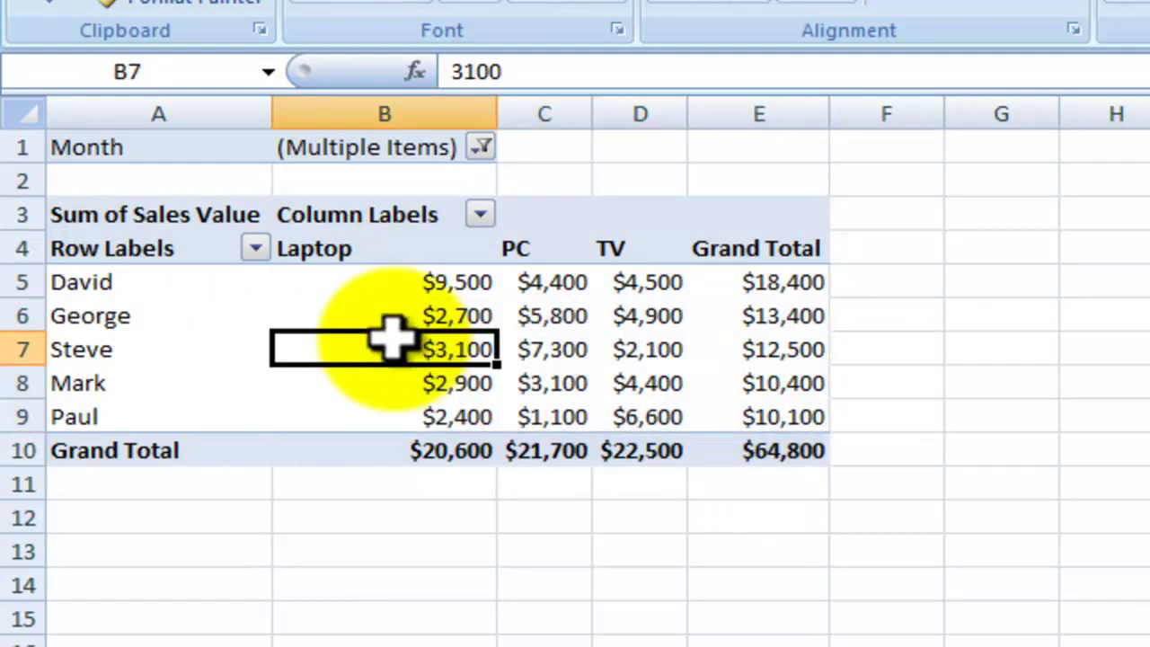
left_click(385, 287)
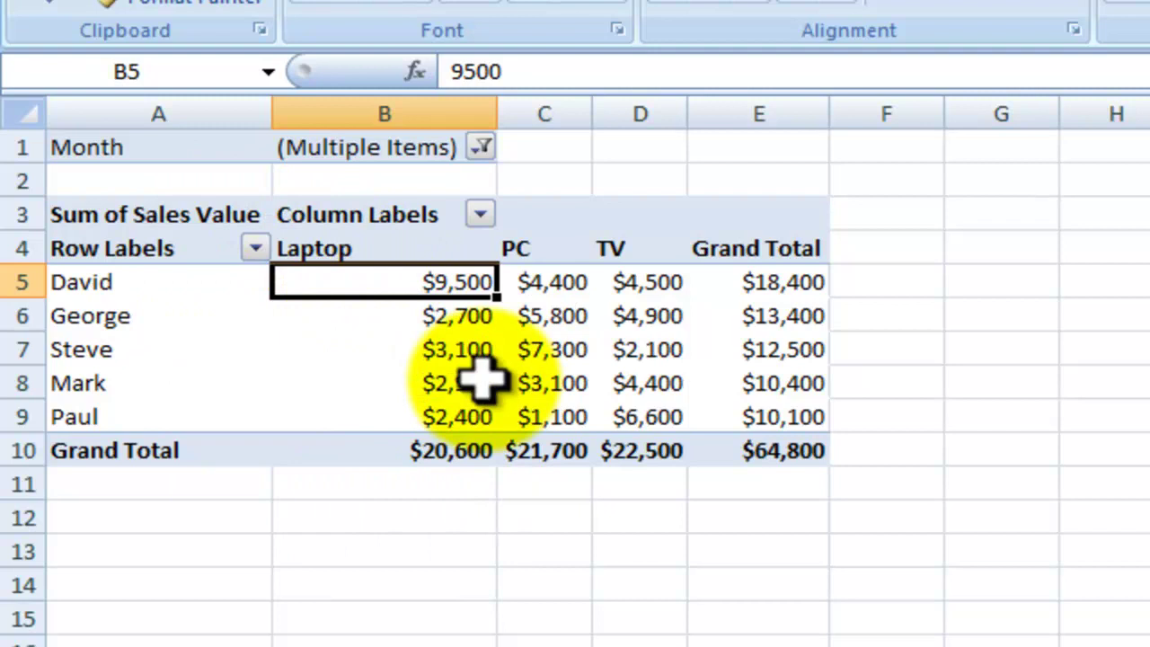
mouse_move(482, 382)
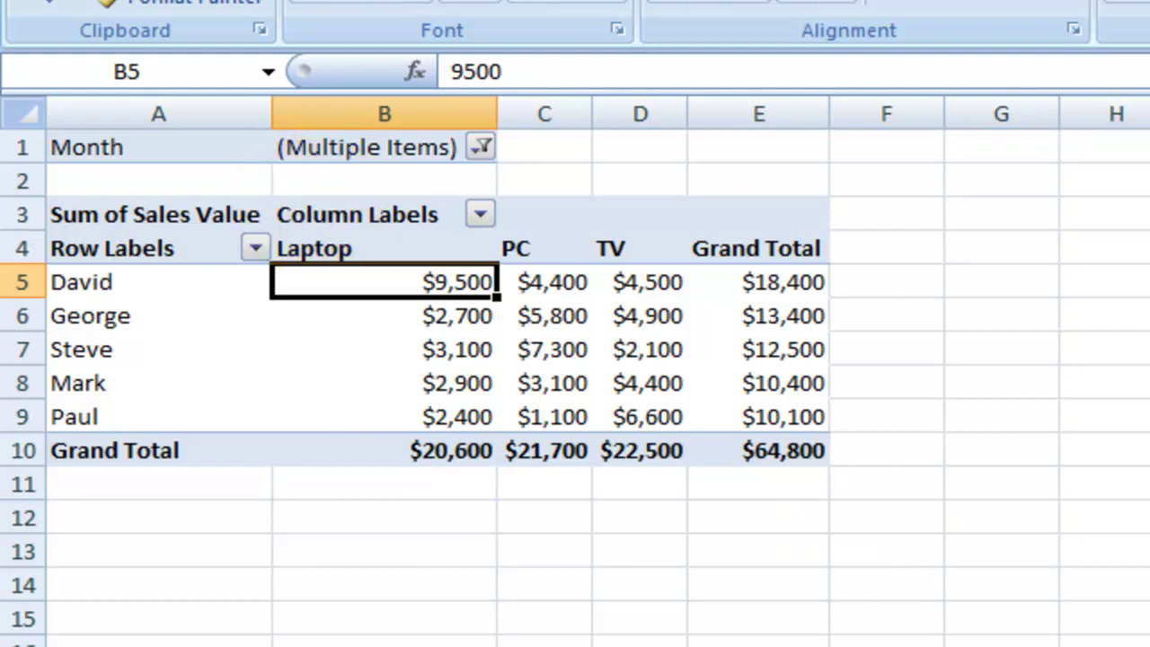
Reset the Month filter to (All) and remove Month from the pivot fields
left_click(482, 148)
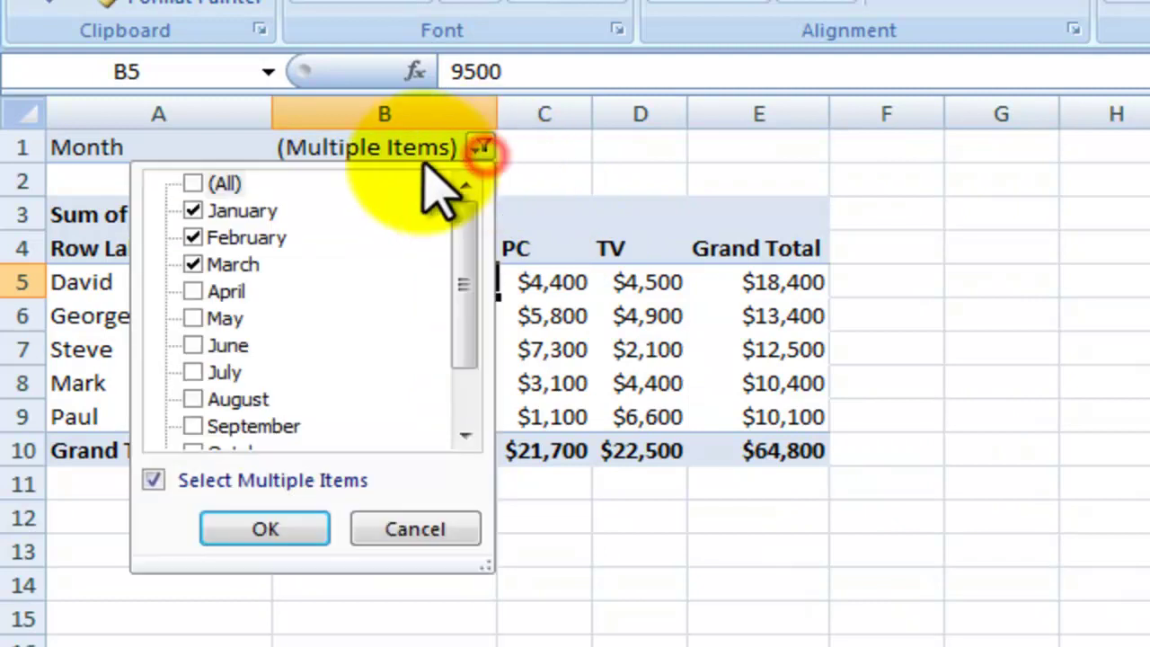
left_click(207, 184)
left_click(270, 532)
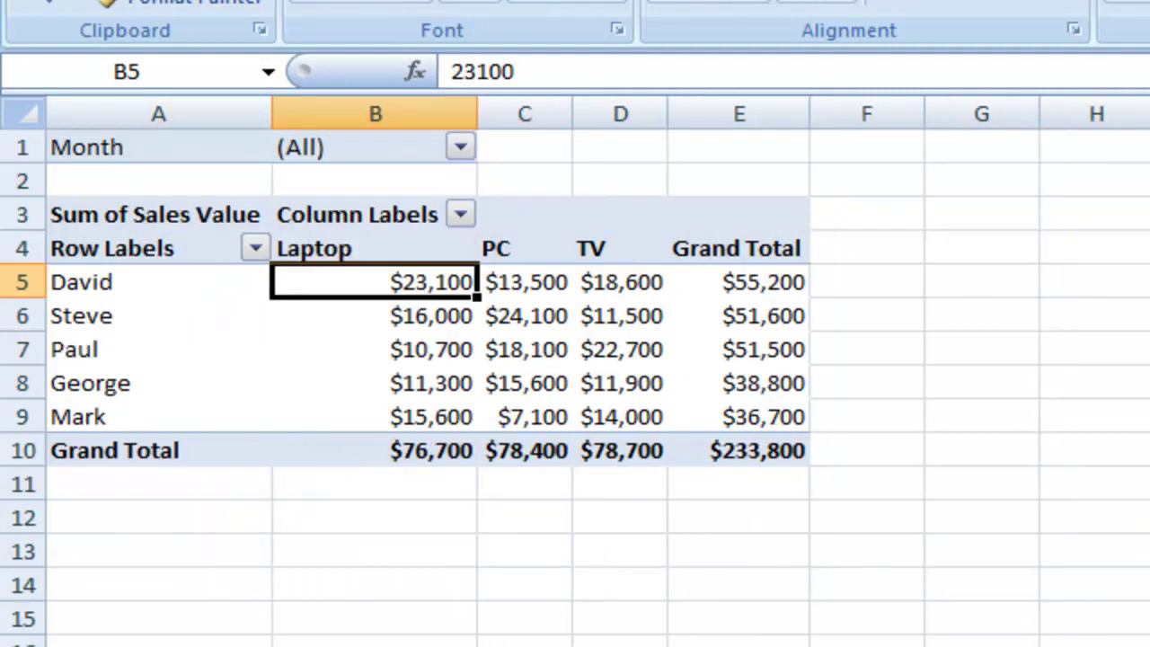
left_click(1130, 620)
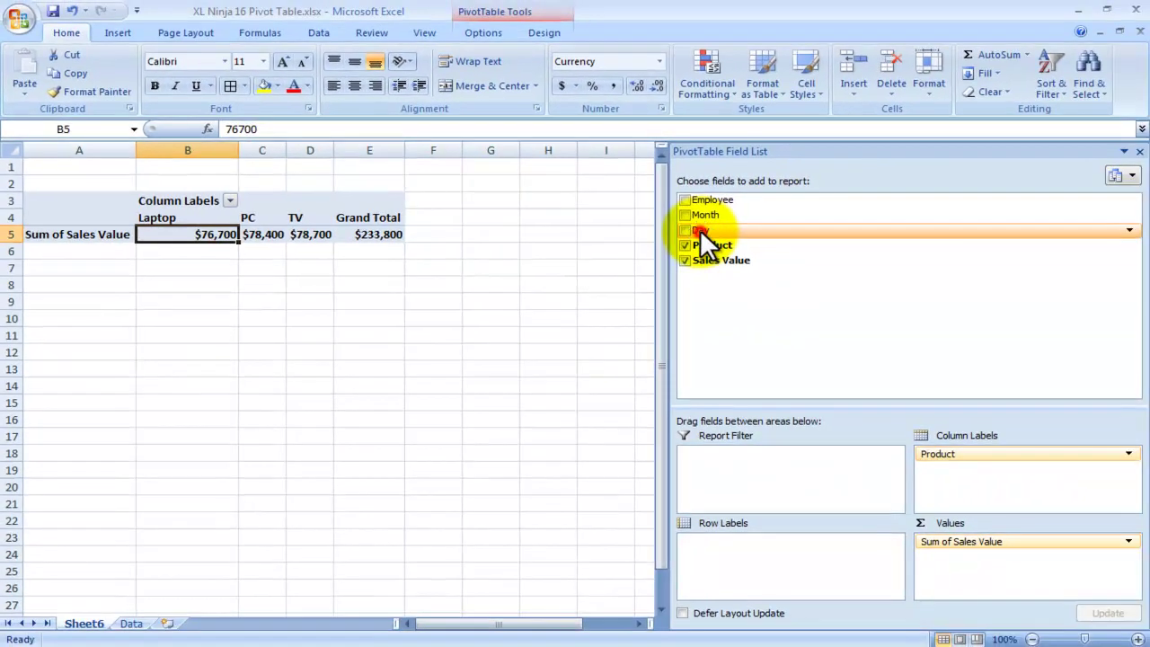
left_click_drag(700, 230, 723, 545)
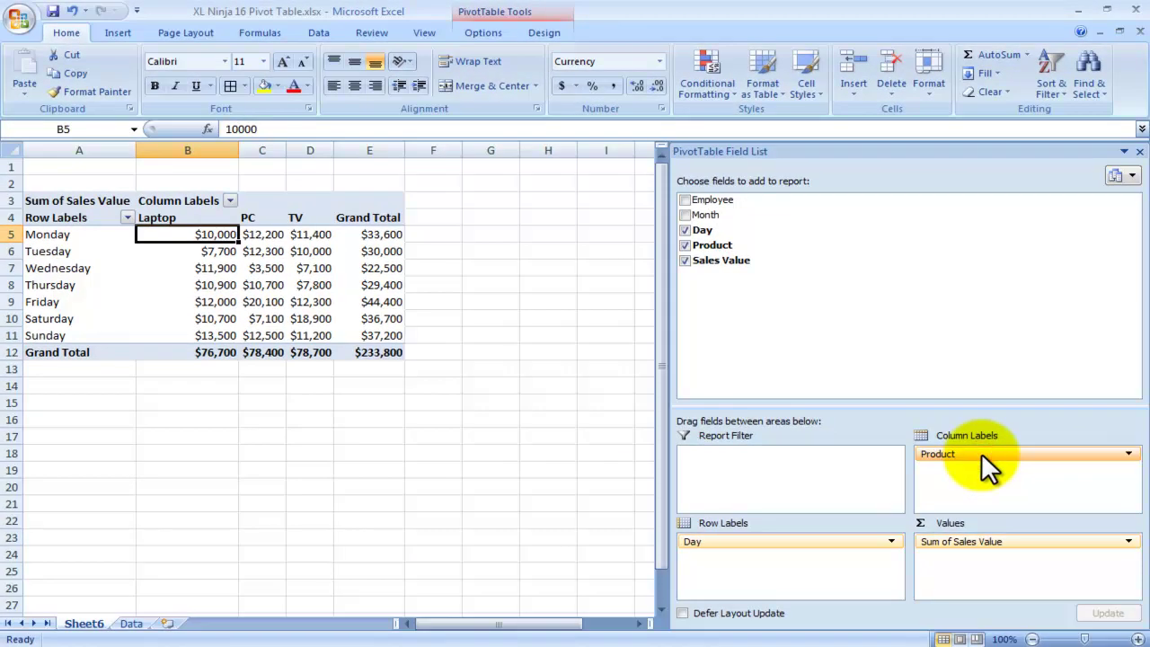
left_click_drag(981, 453, 514, 437)
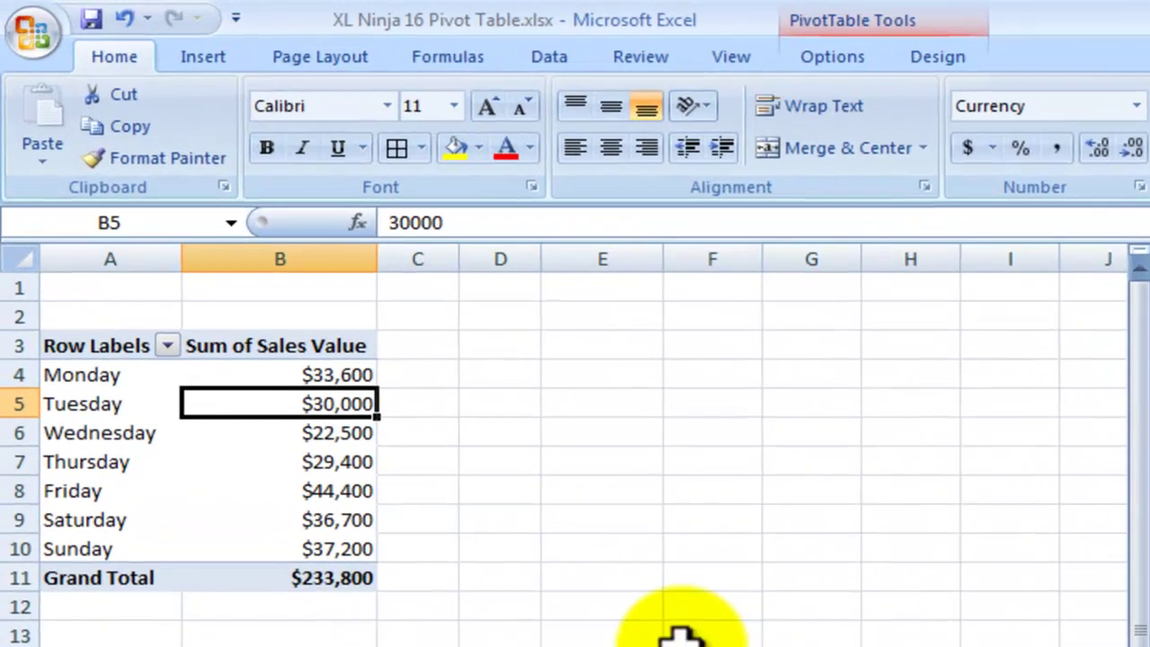
mouse_move(200, 393)
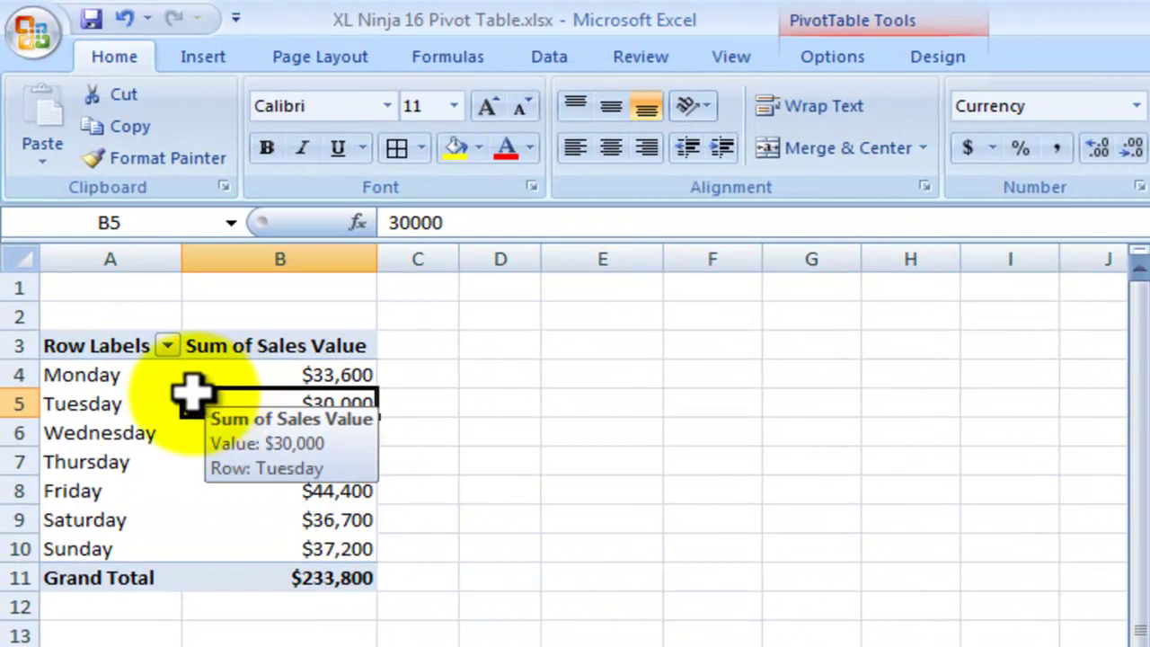
left_click(245, 369)
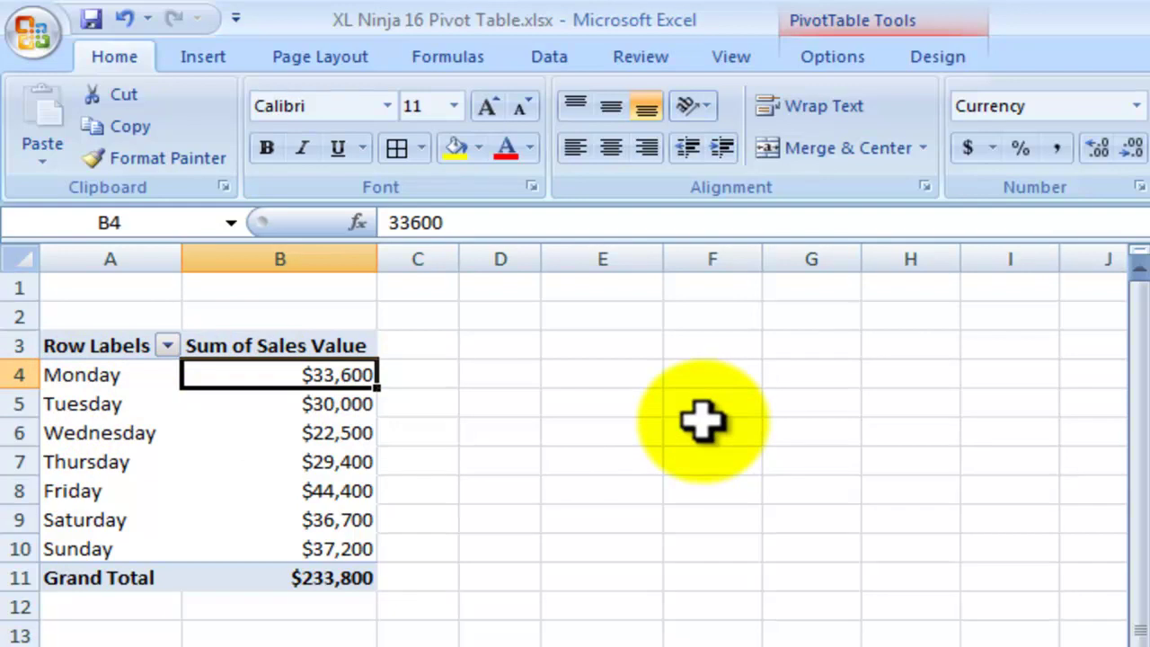
left_click(346, 405)
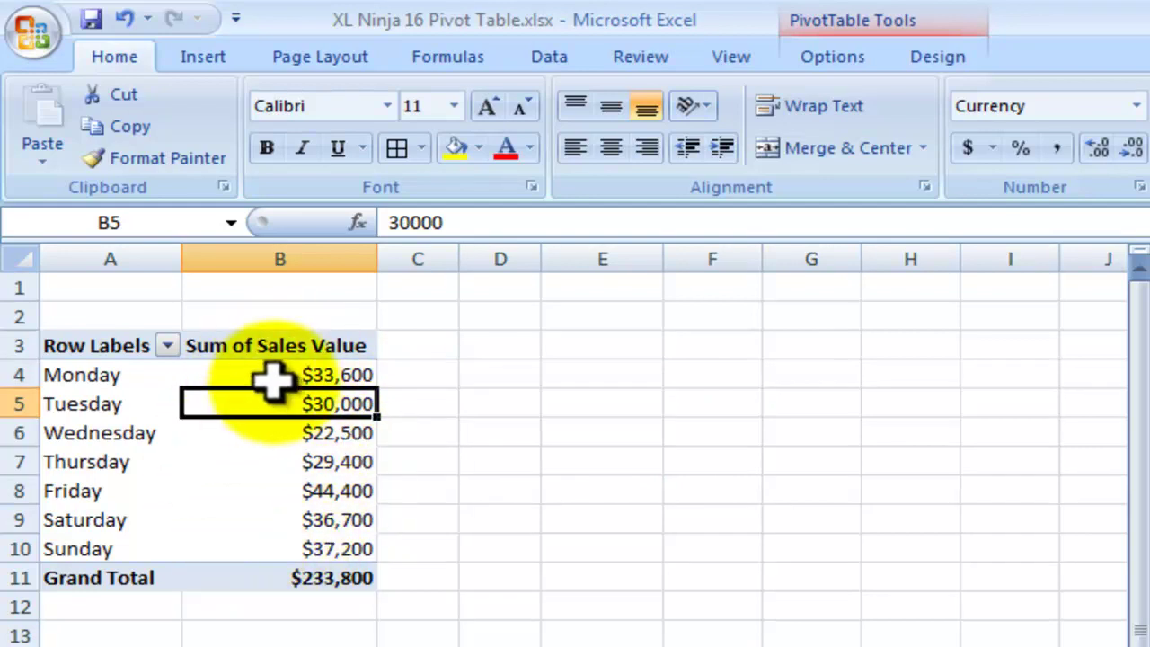
left_click(308, 347)
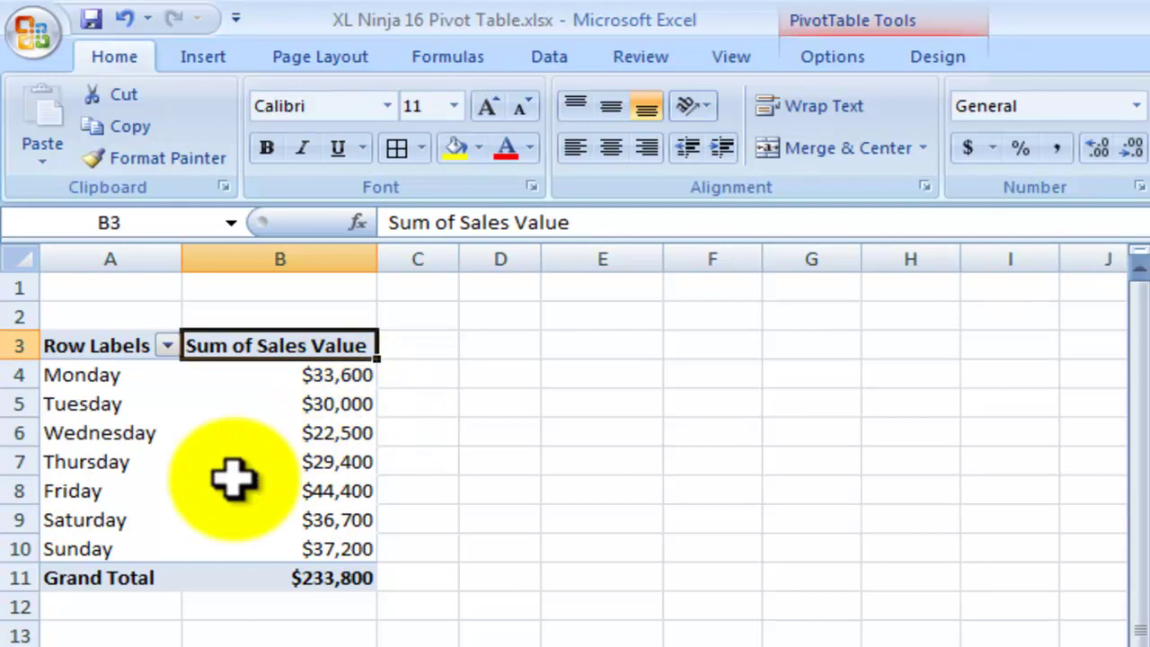
mouse_move(256, 406)
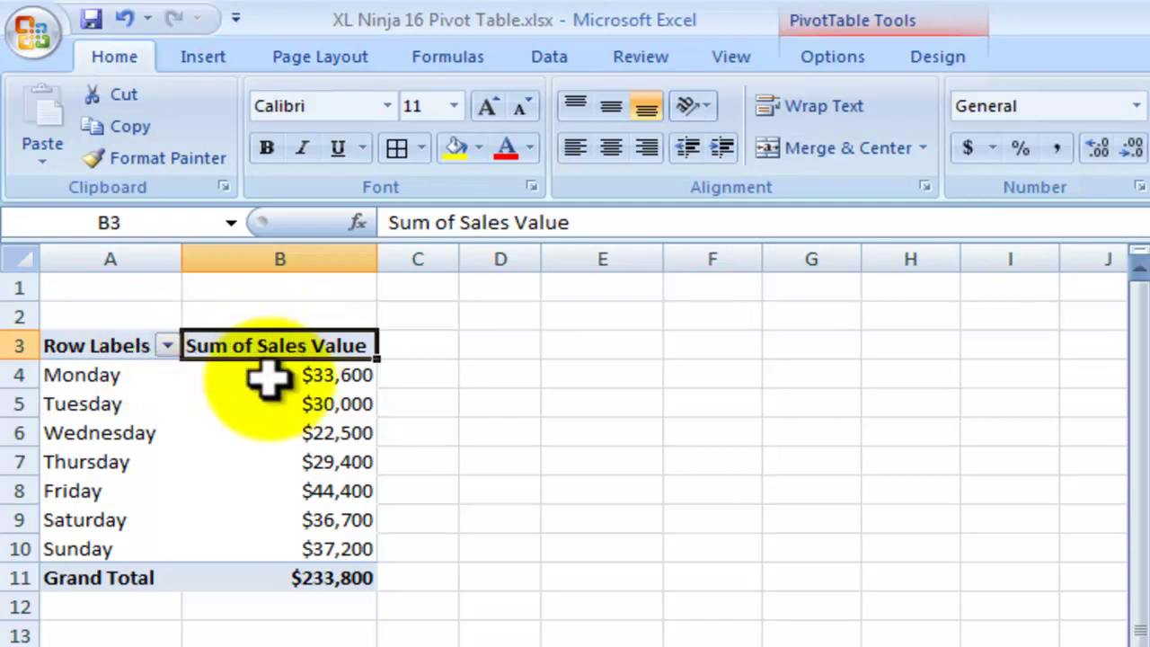
left_click_drag(269, 377, 283, 538)
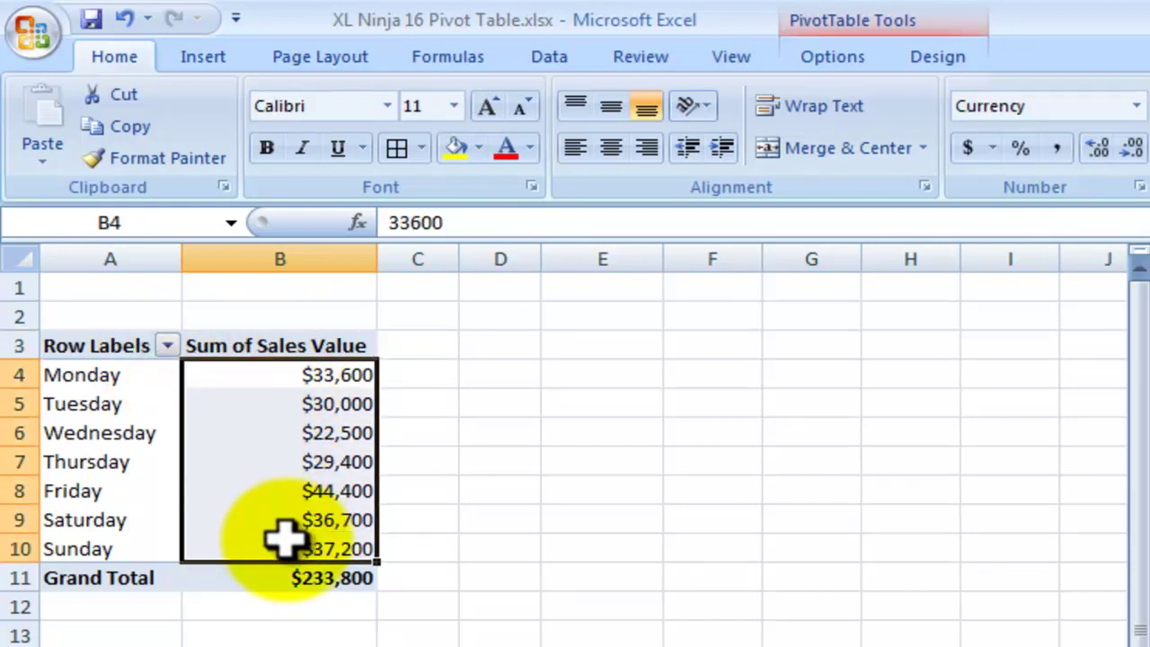
left_click(325, 344)
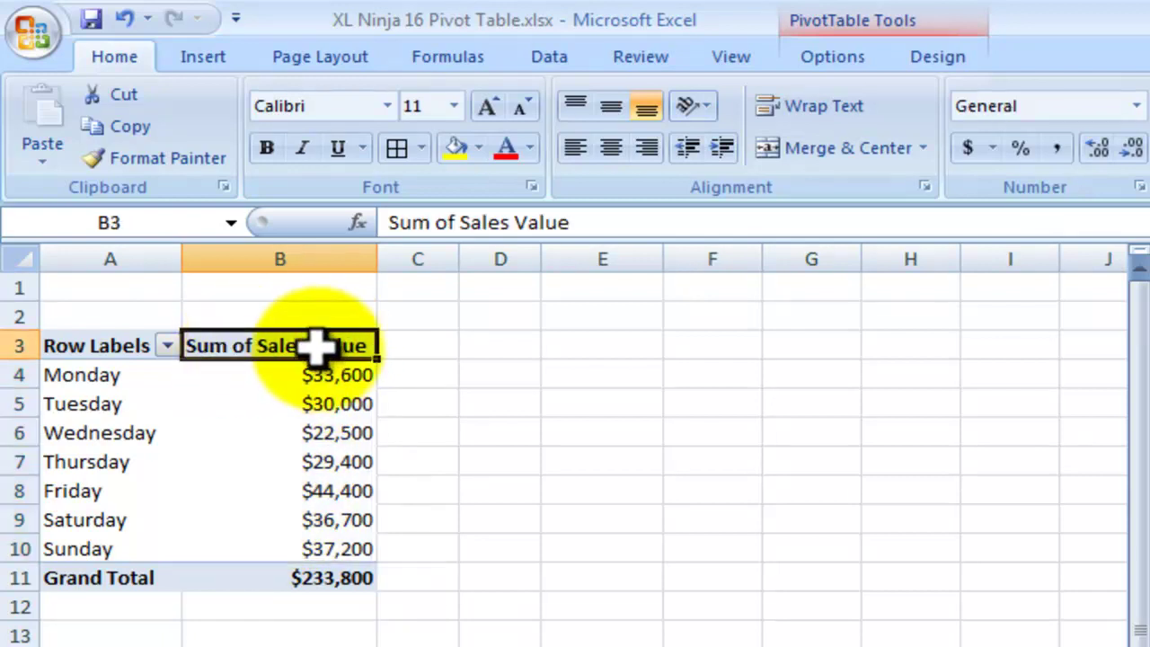
right_click(316, 345)
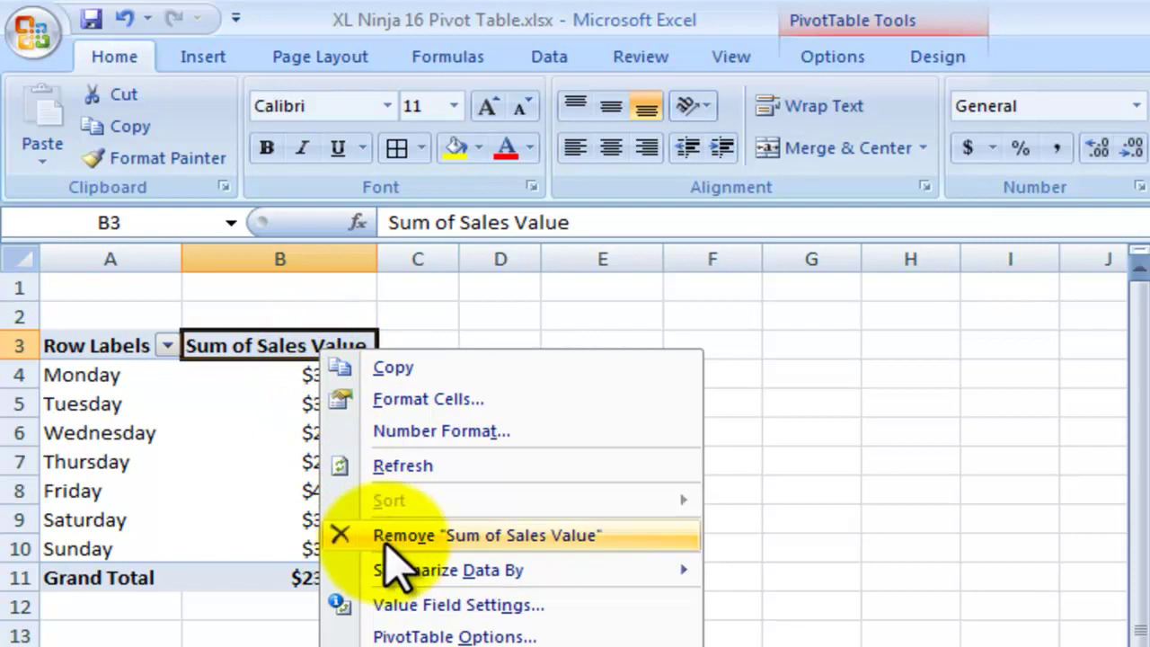
mouse_move(402, 584)
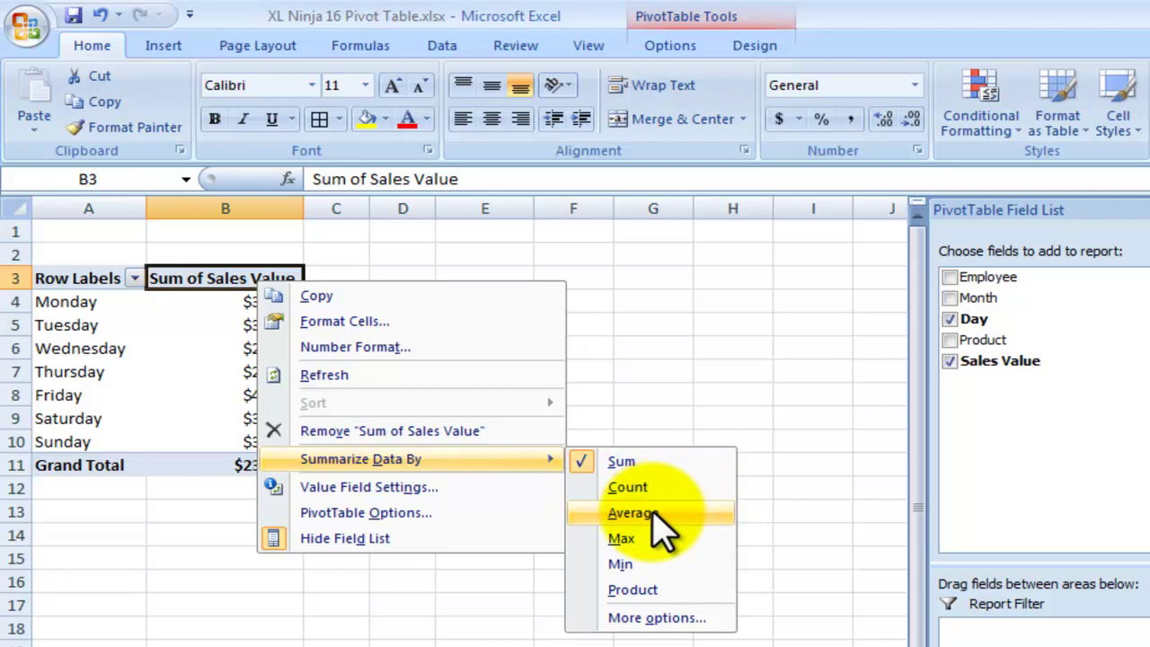
left_click(652, 513)
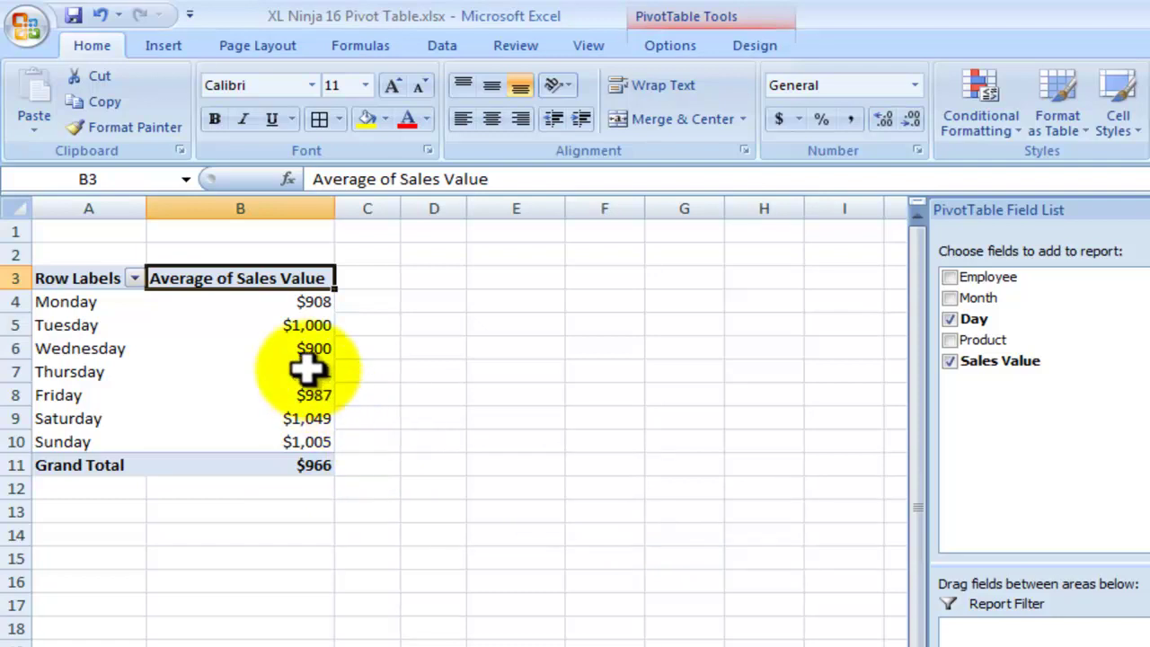
mouse_move(302, 338)
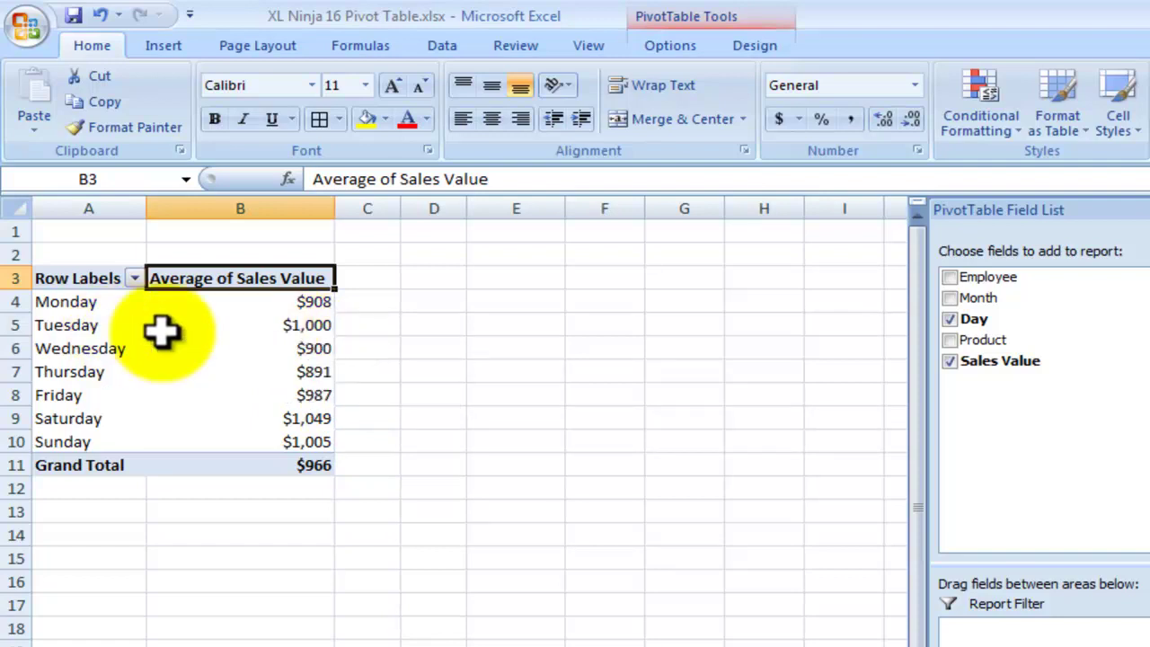
left_click(255, 329)
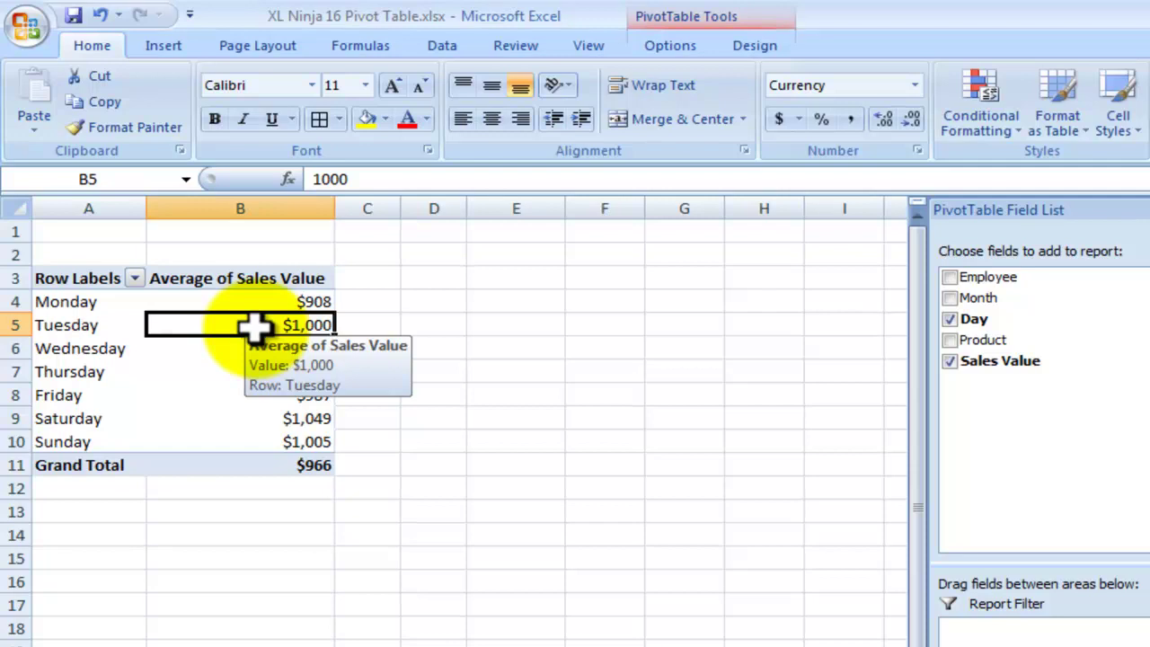
left_click(267, 300)
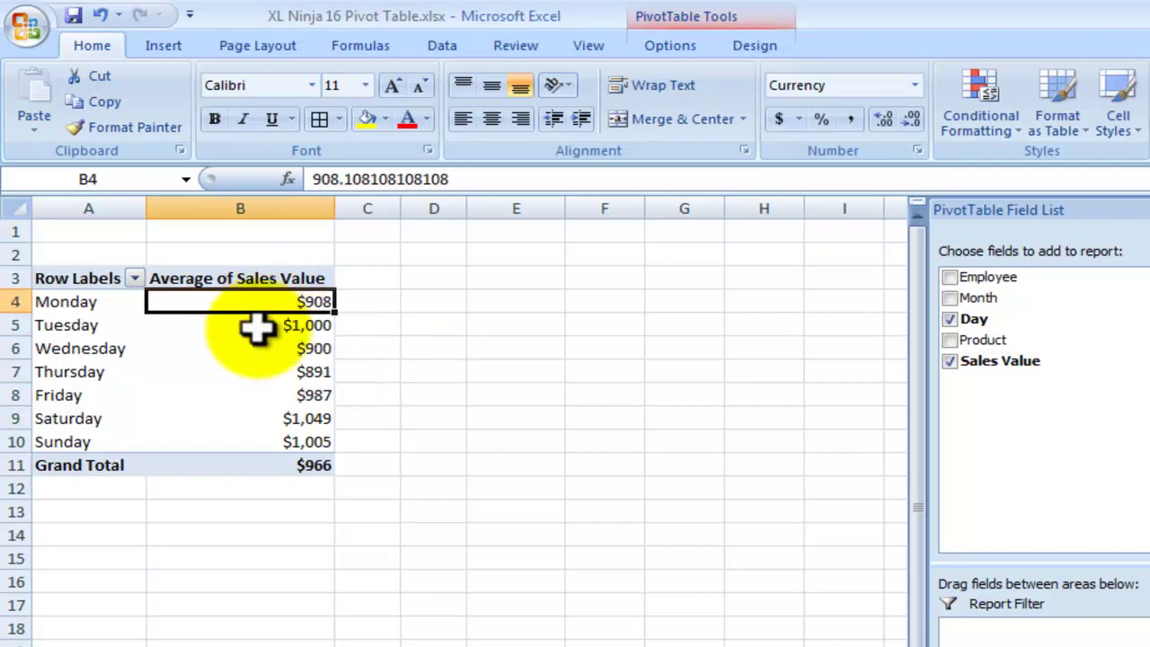
mouse_move(235, 374)
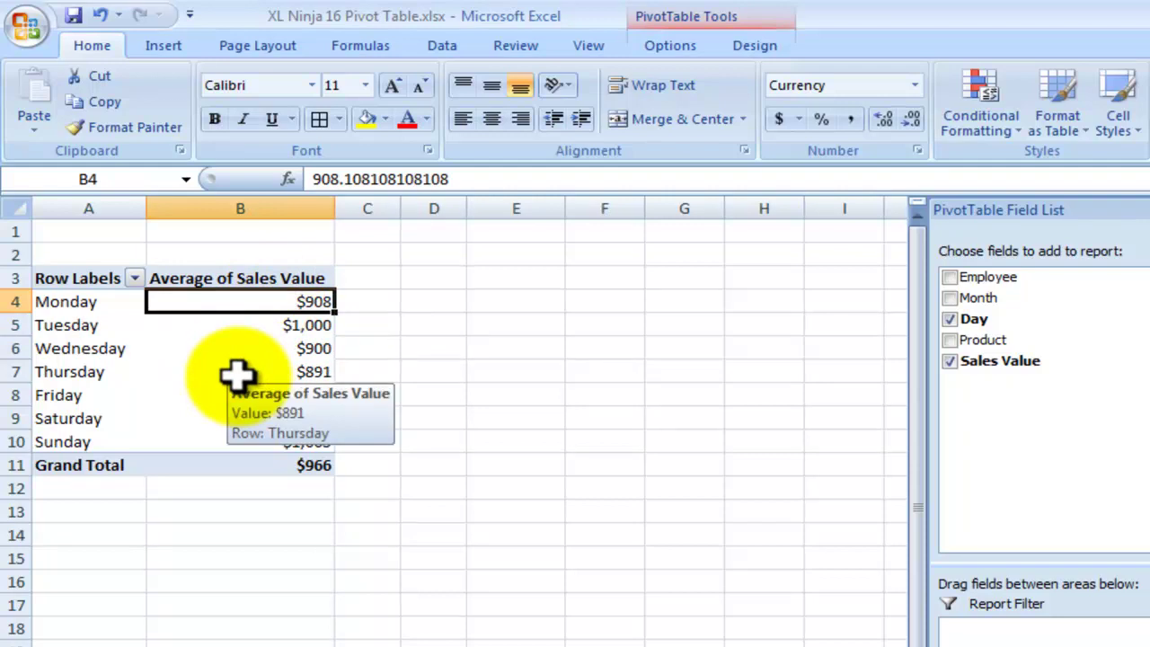
mouse_move(234, 326)
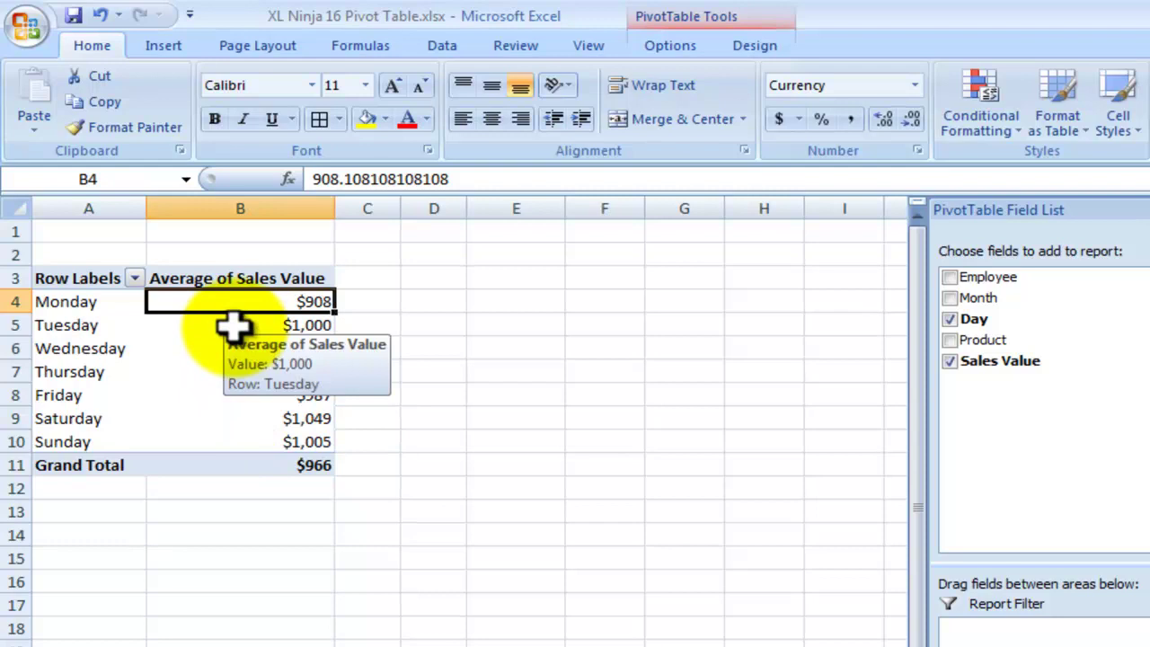
left_click(234, 326)
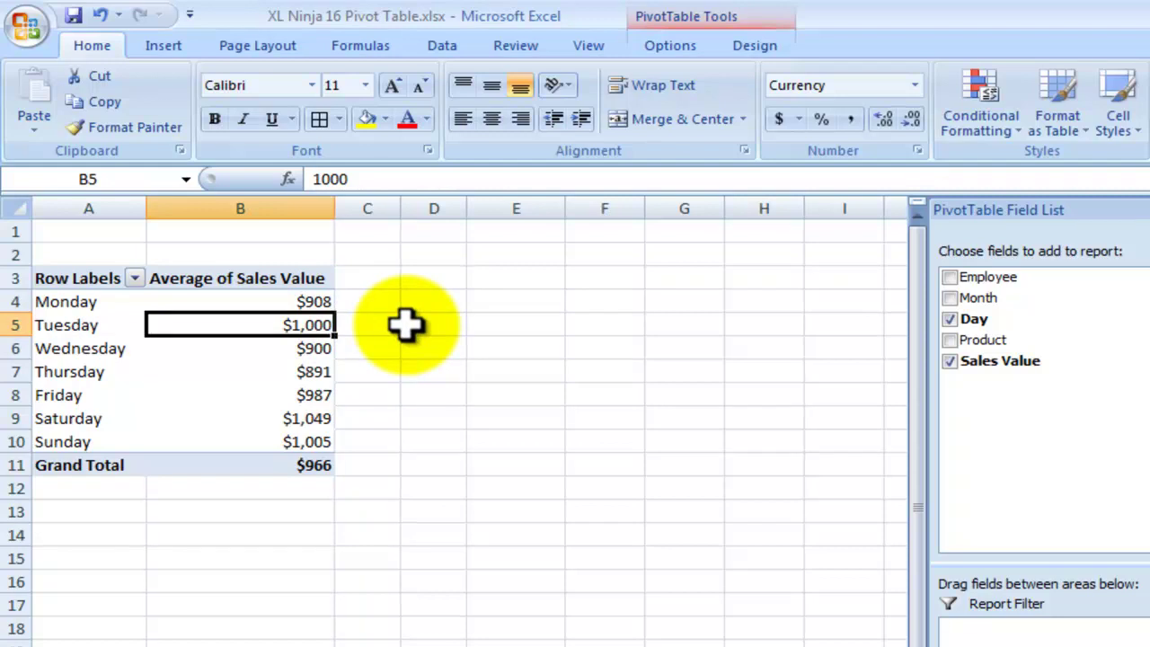
left_click(242, 304)
left_click_drag(242, 304, 251, 442)
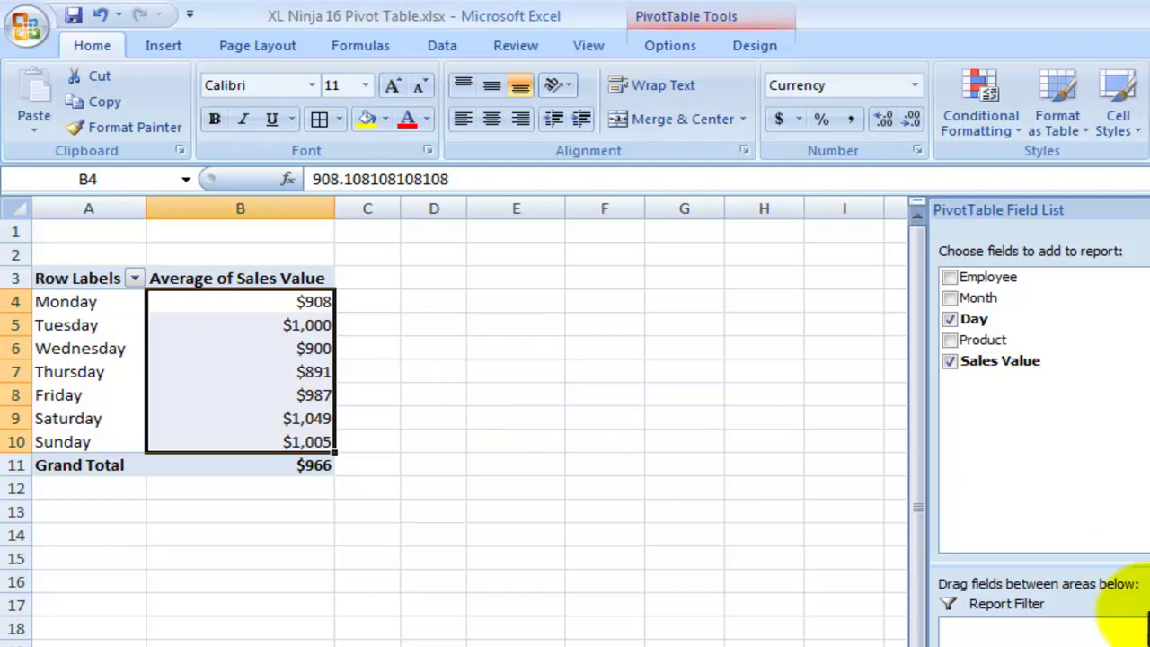
left_click(245, 279)
key("ctrl+c")
right_click(244, 279)
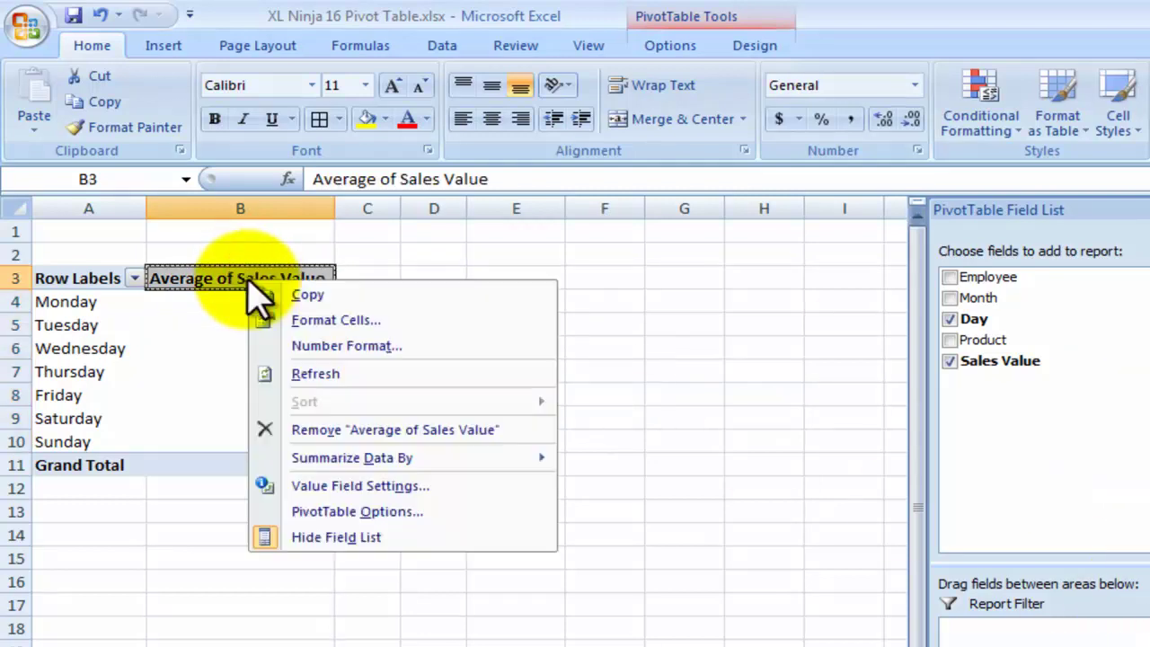
mouse_move(369, 460)
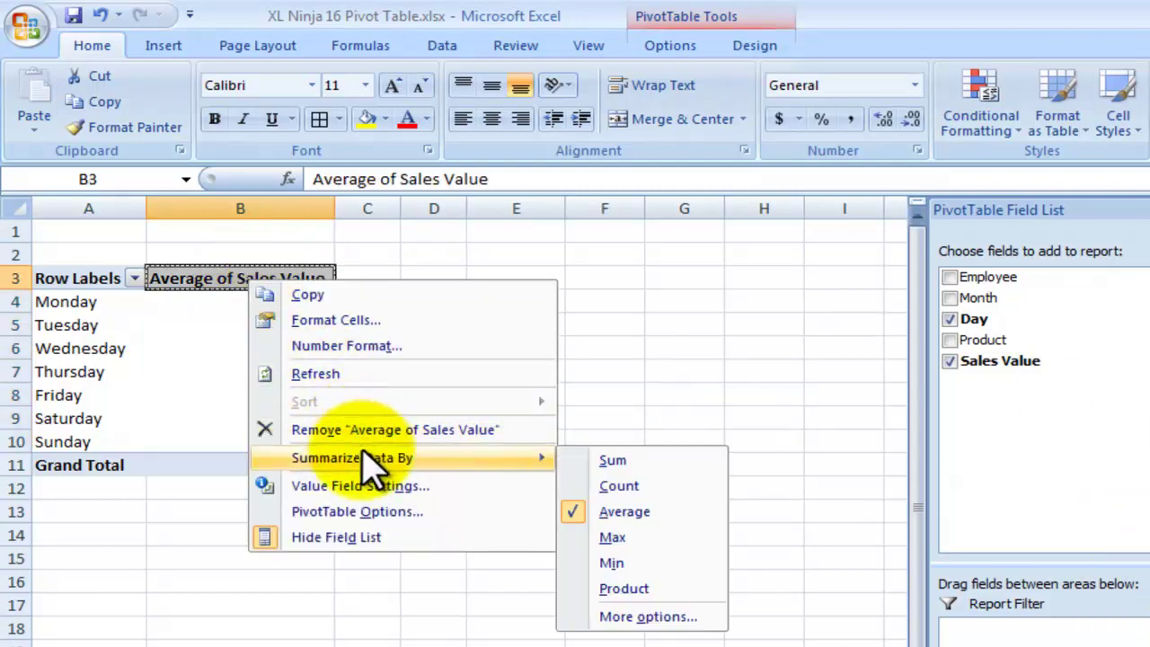
left_click(615, 461)
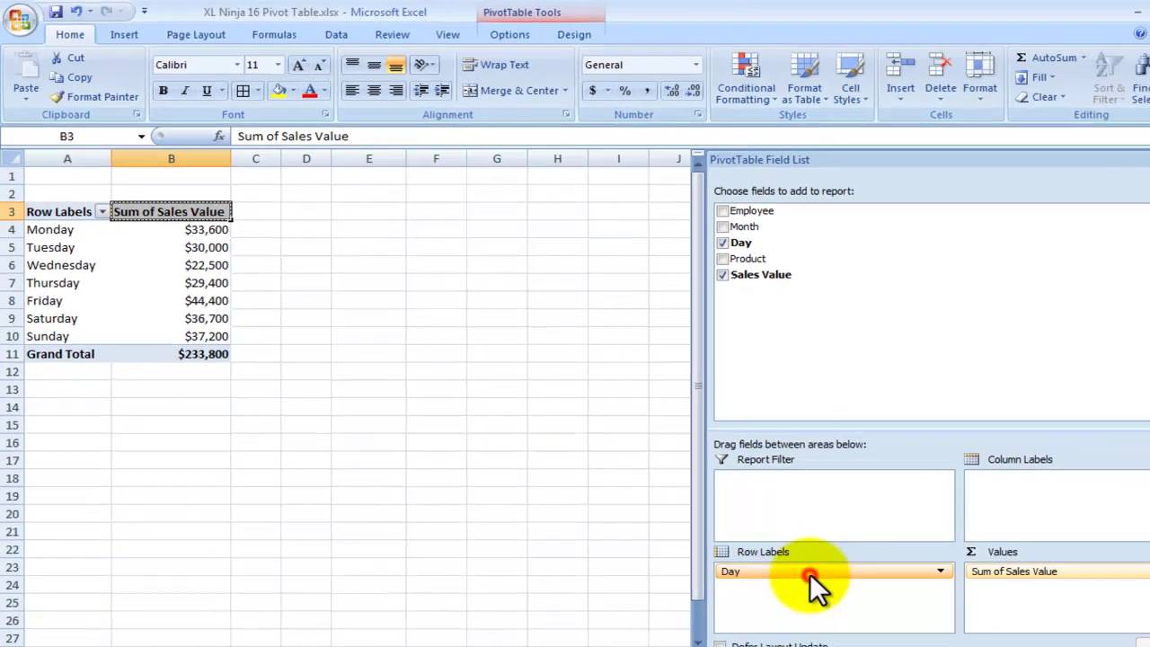
Swap Day for Month in the pivot's row labels and check May's total in B8
left_click_drag(809, 575, 544, 494)
left_click_drag(707, 217, 775, 552)
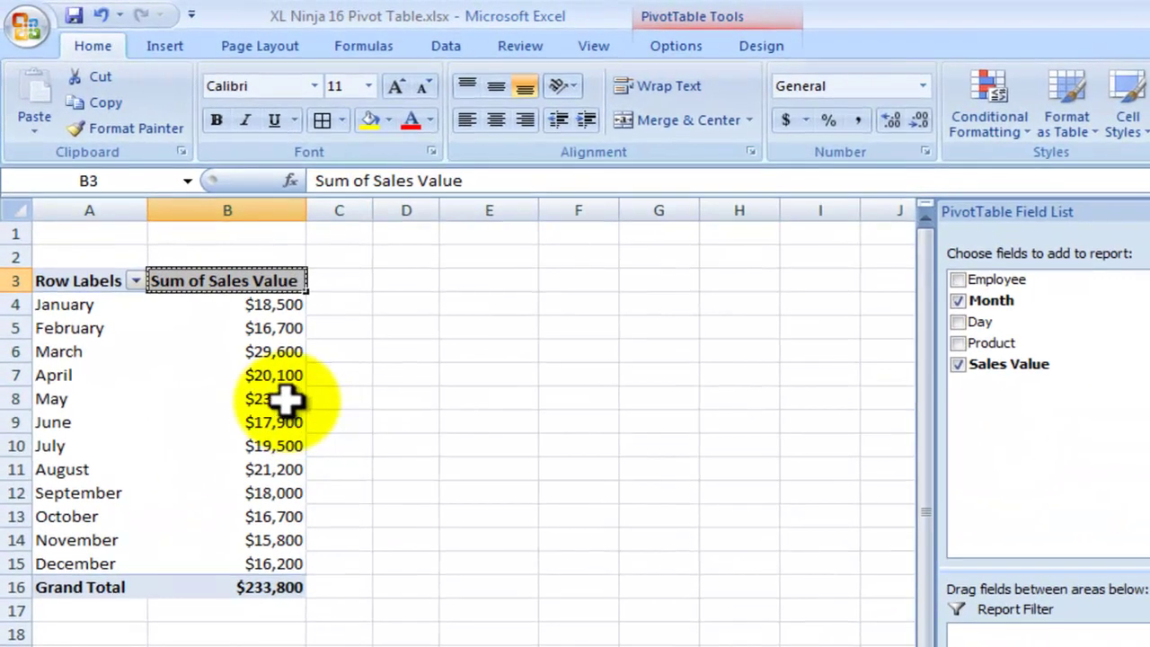
left_click(283, 392)
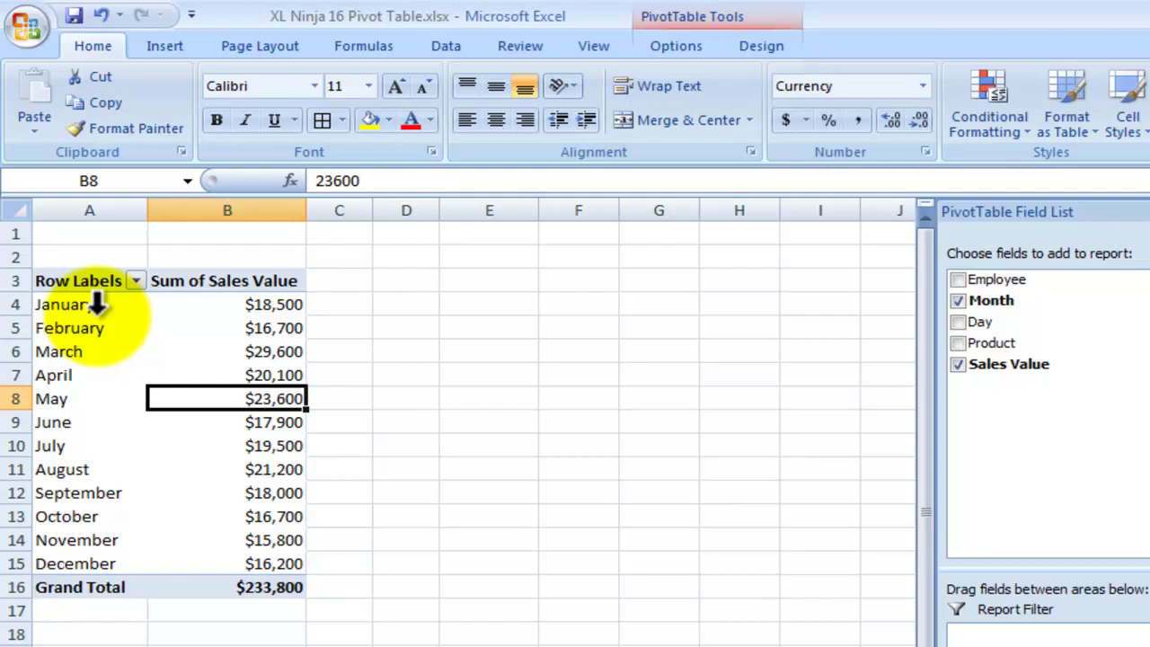
Compare January's (B4) and March's (B6) sales totals, then return to the Data sheet
left_click(170, 306)
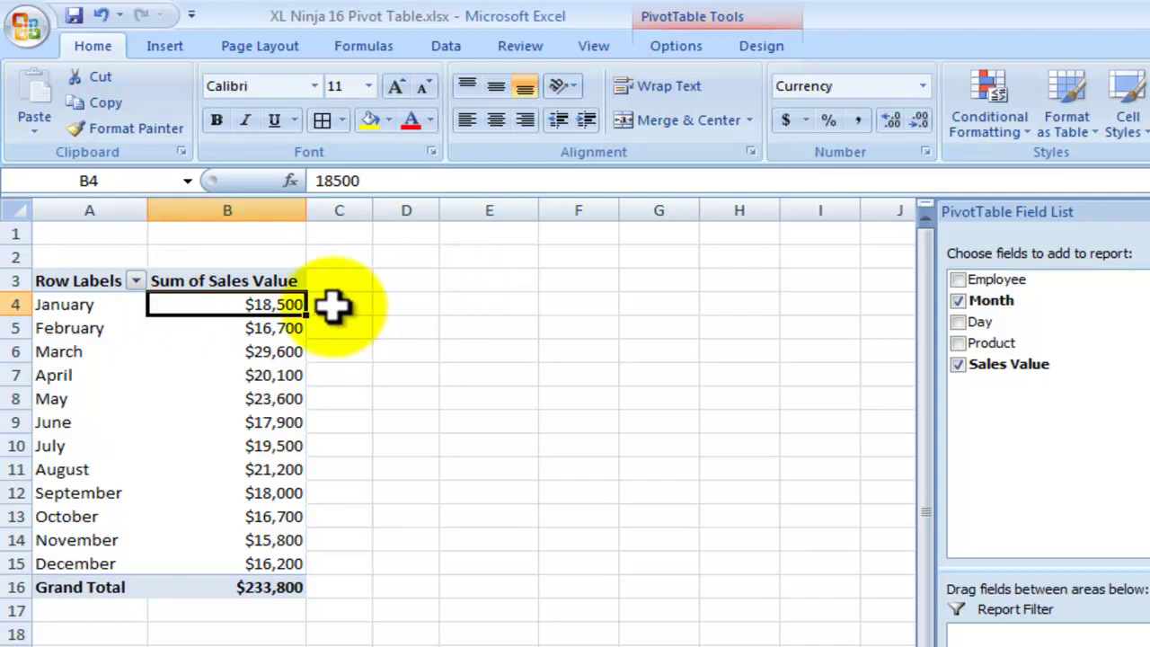
left_click(301, 352)
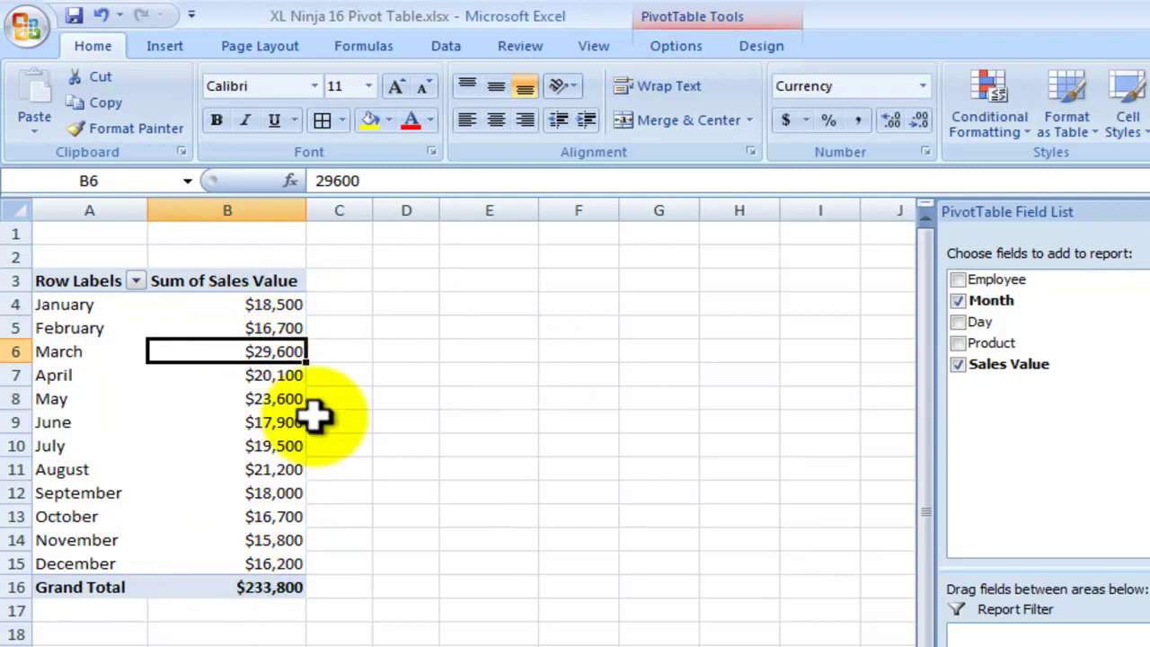
mouse_move(274, 305)
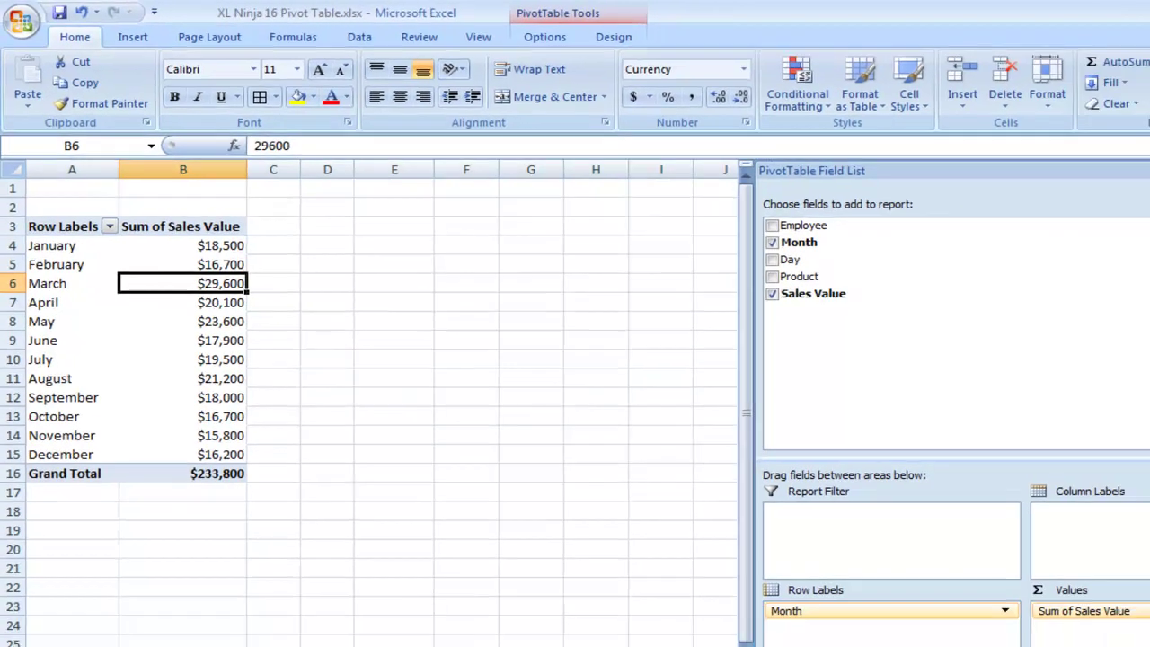
key("ctrl+Page_Down")
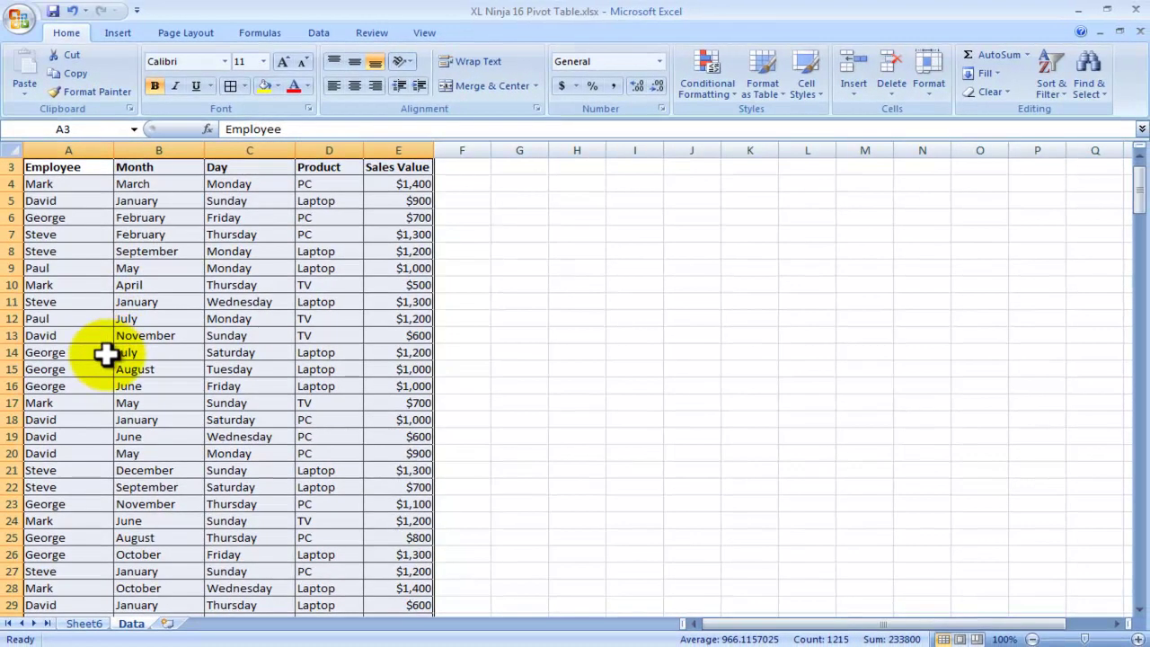
scroll(101, 354, "up", 1)
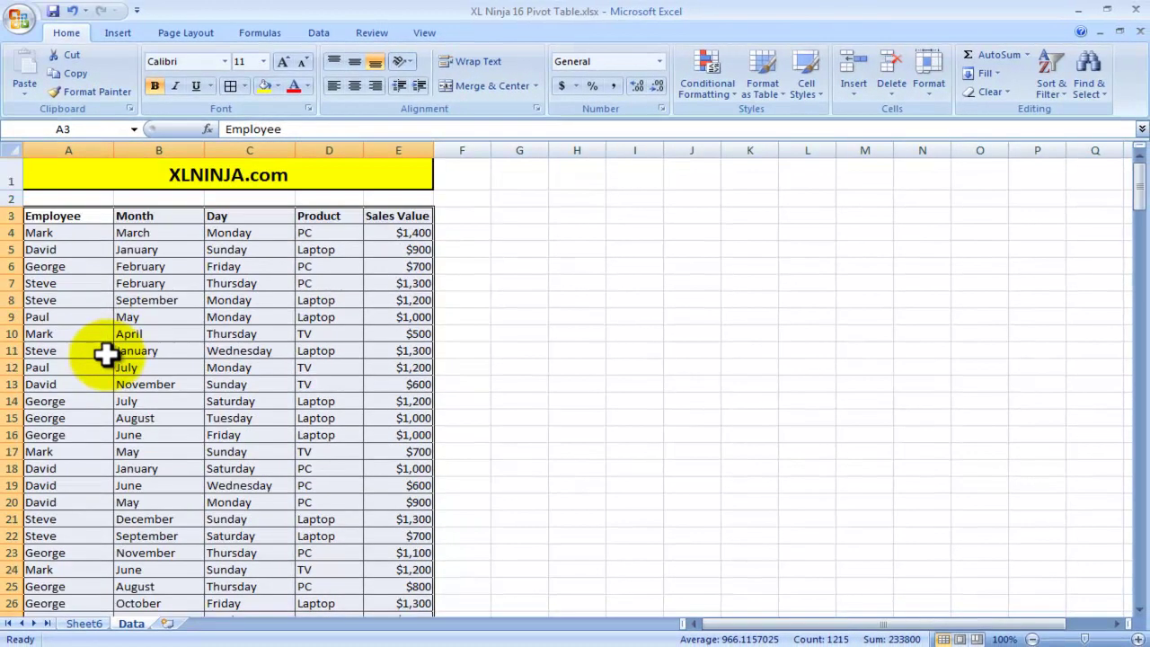
left_click(86, 625)
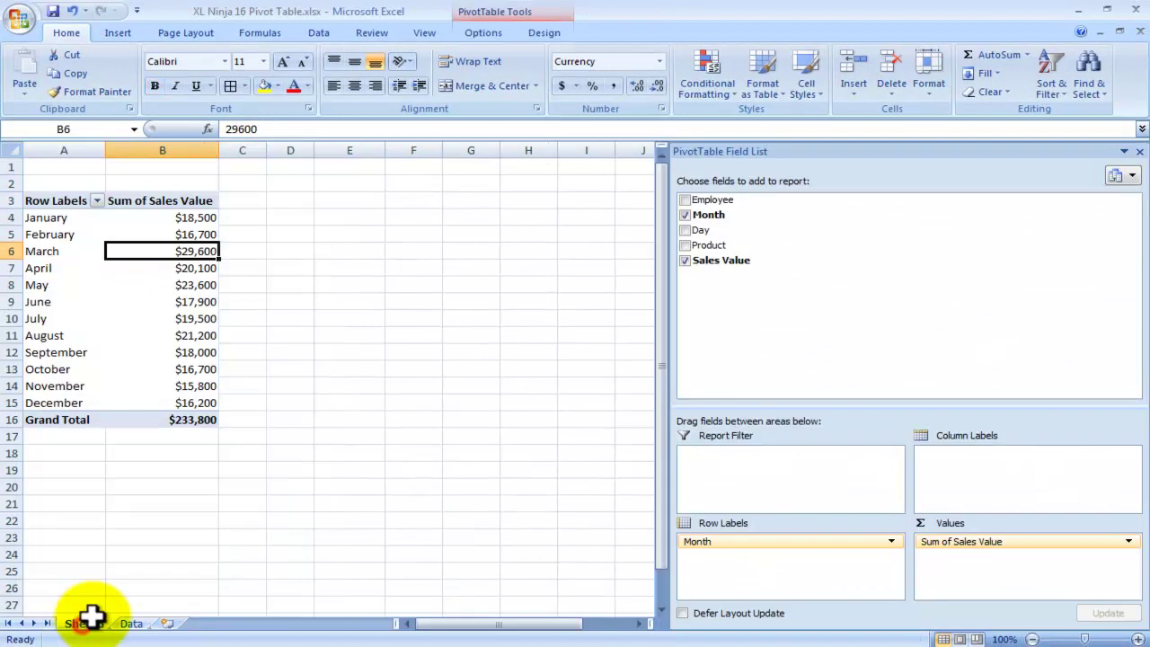
mouse_move(160, 367)
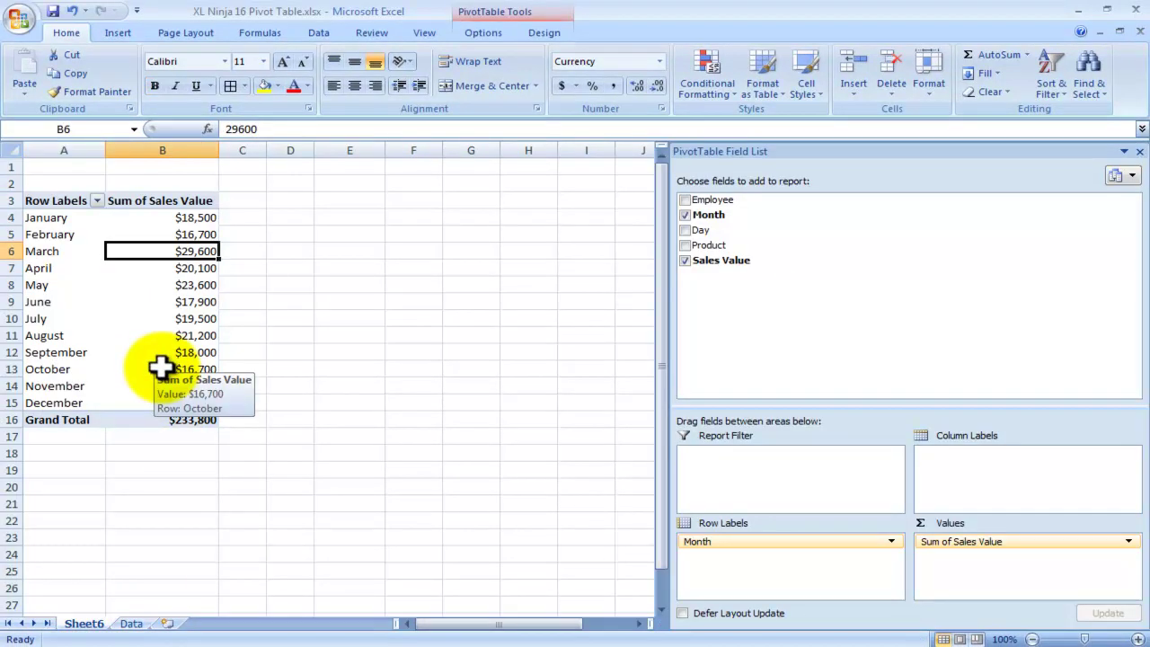